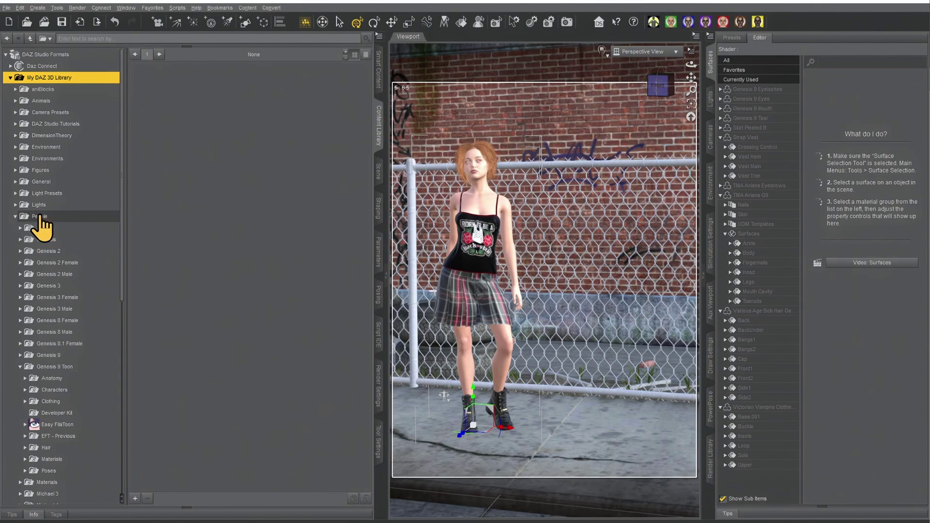
# - Load the Easy FilaToon Base Quick Load Settings preset into the scene from the Genesis 9 Toon content
pyautogui.click(39, 424)
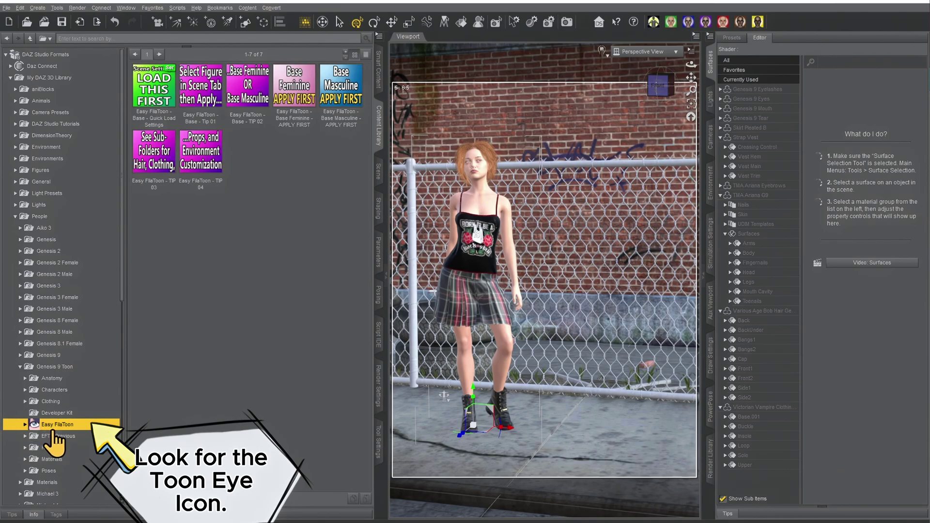
pyautogui.doubleClick(151, 96)
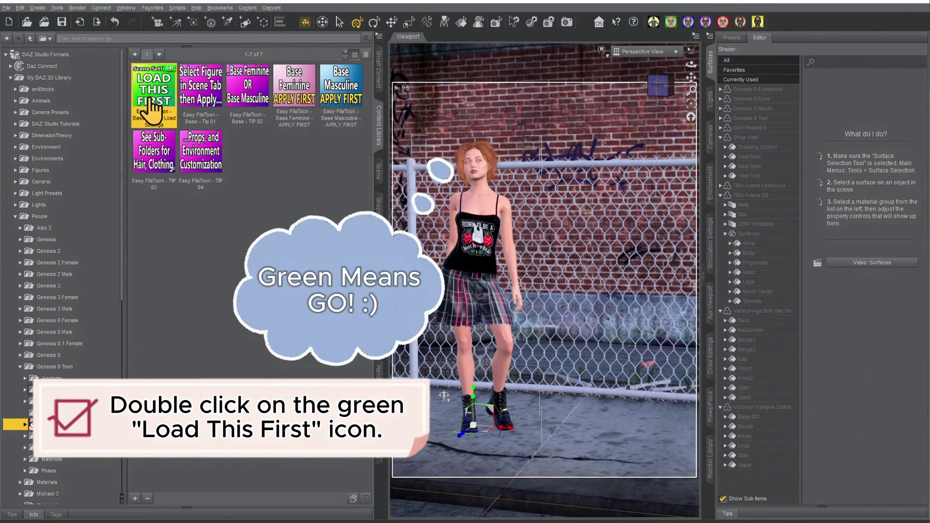
# - Examine the nodes inside the Easy FilaToon Camera, Light, and Draw Settings group, including the camera's child light and the draw options
pyautogui.click(379, 193)
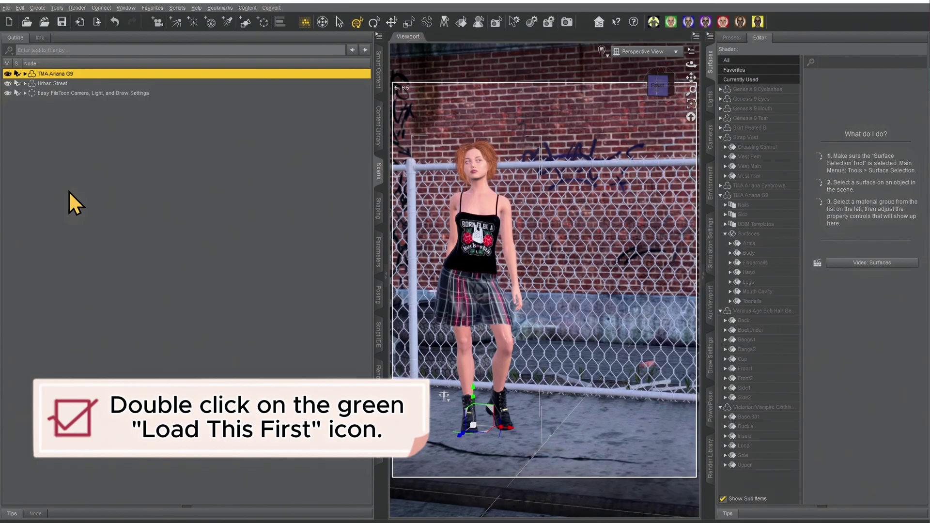
pyautogui.click(57, 93)
pyautogui.click(25, 93)
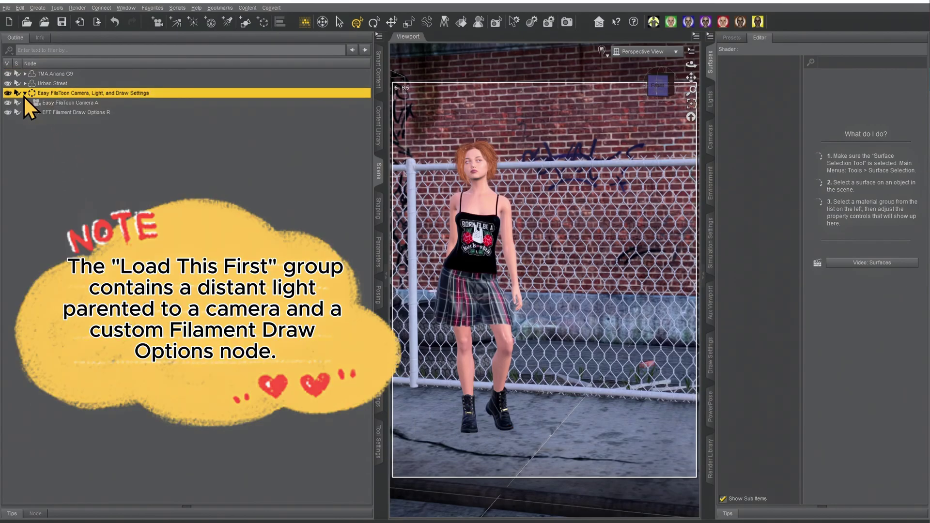
pyautogui.click(33, 106)
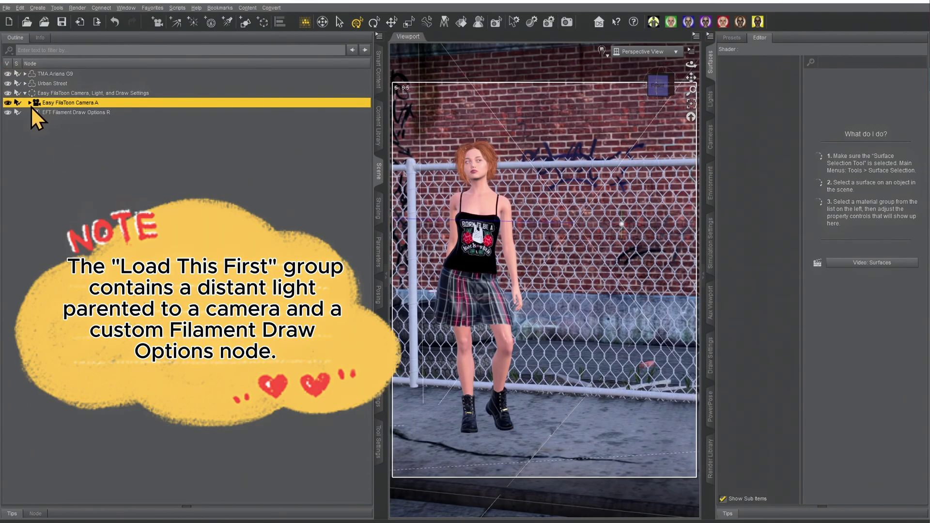
pyautogui.click(30, 103)
pyautogui.click(51, 114)
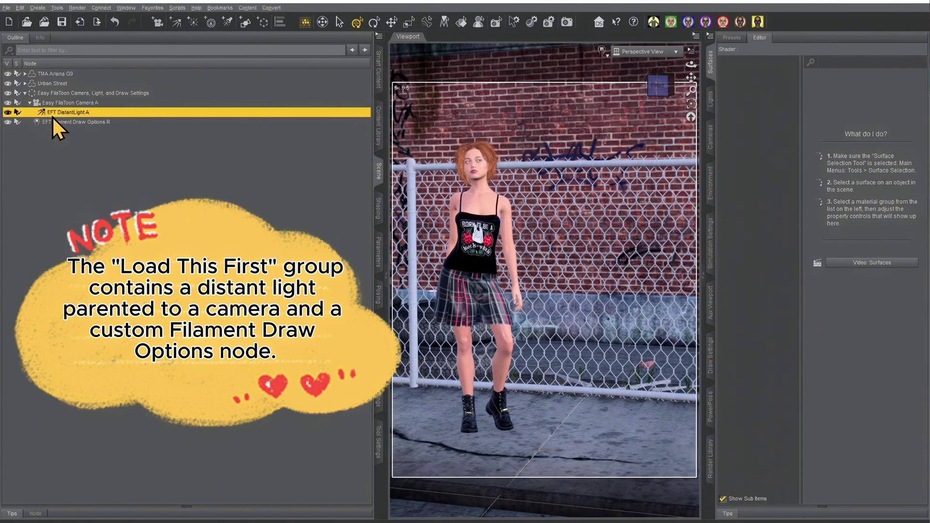
pyautogui.click(52, 123)
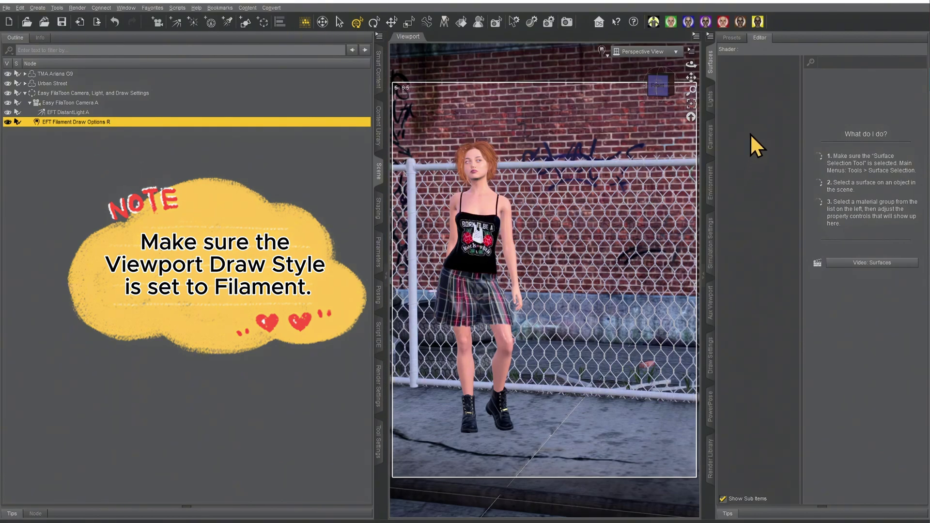
# - Switch the viewport to Easy FilaToon Camera A and frame the full figure near the centre of the shot
pyautogui.click(629, 53)
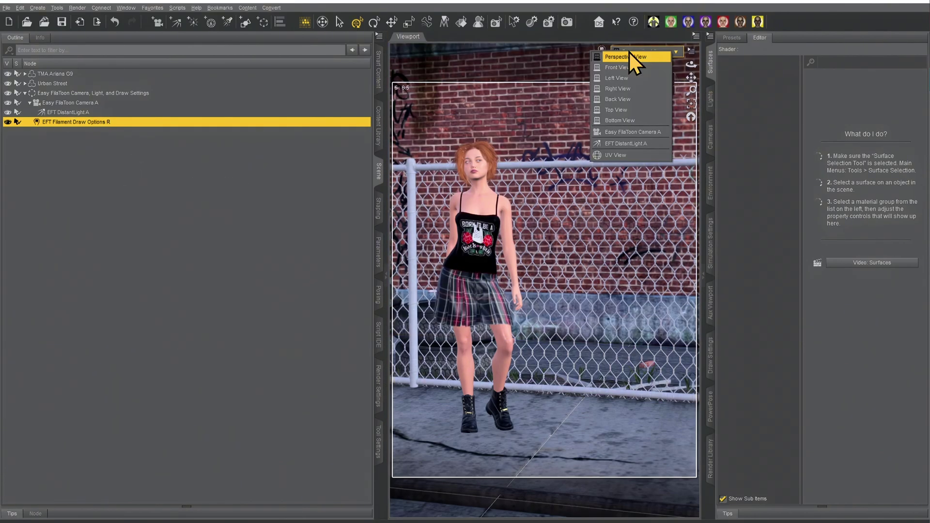
pyautogui.click(670, 54)
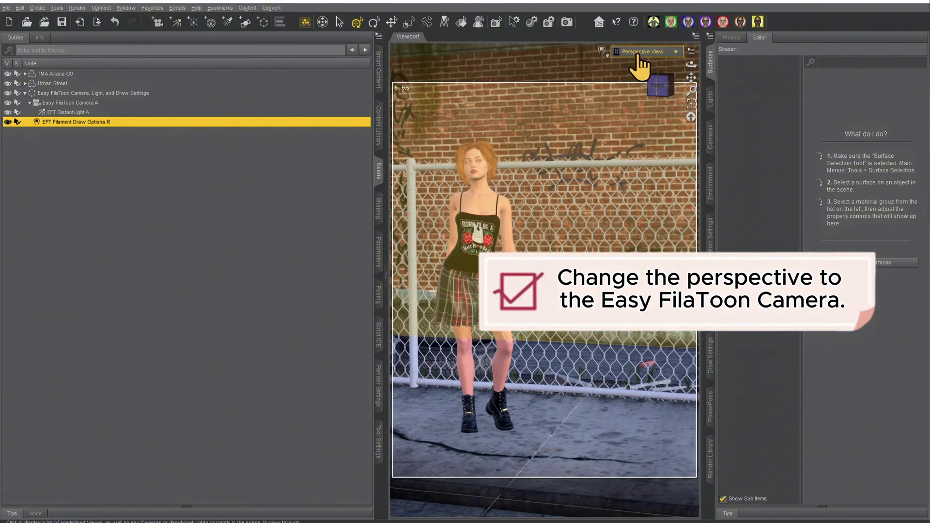
pyautogui.click(638, 52)
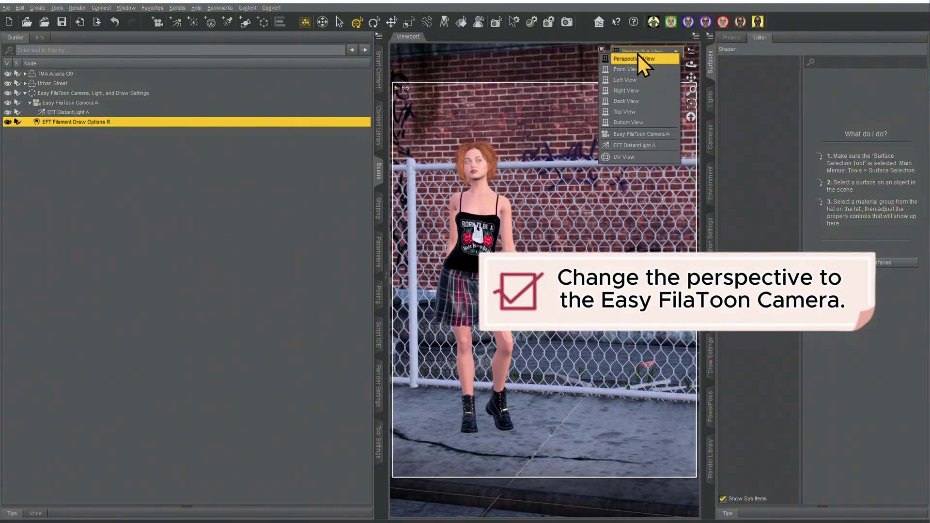
pyautogui.click(629, 135)
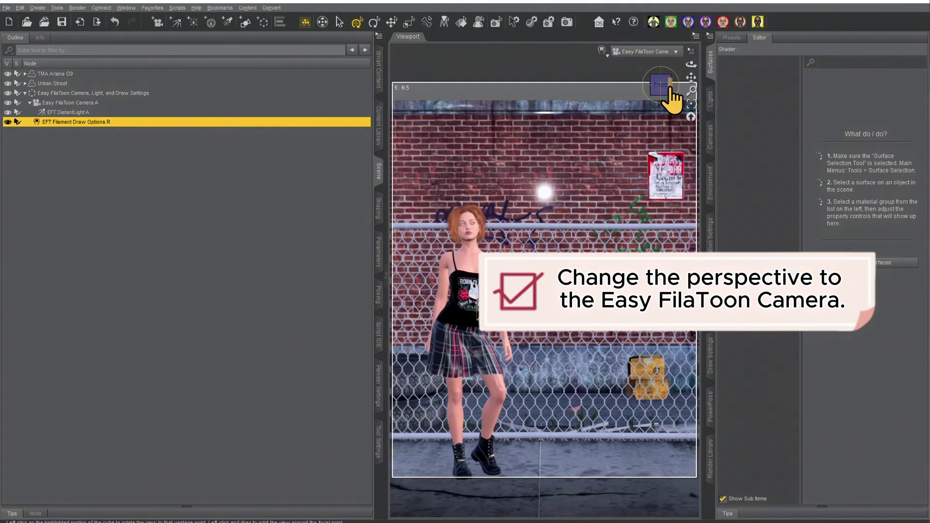
pyautogui.moveTo(691, 64)
pyautogui.mouseDown()
pyautogui.moveTo(673, 66)
pyautogui.moveTo(690, 86)
pyautogui.moveTo(688, 72)
pyautogui.moveTo(691, 88)
pyautogui.moveTo(691, 64)
pyautogui.mouseUp()
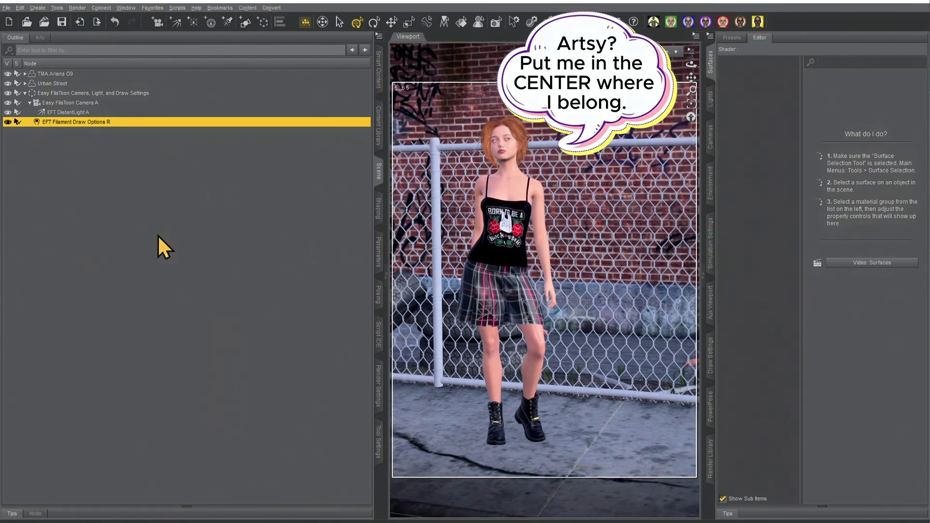
# - Apply the Easy FilaToon Base Feminine preset to the TMA Ariana G9 figure and dismiss its messages
pyautogui.click(56, 74)
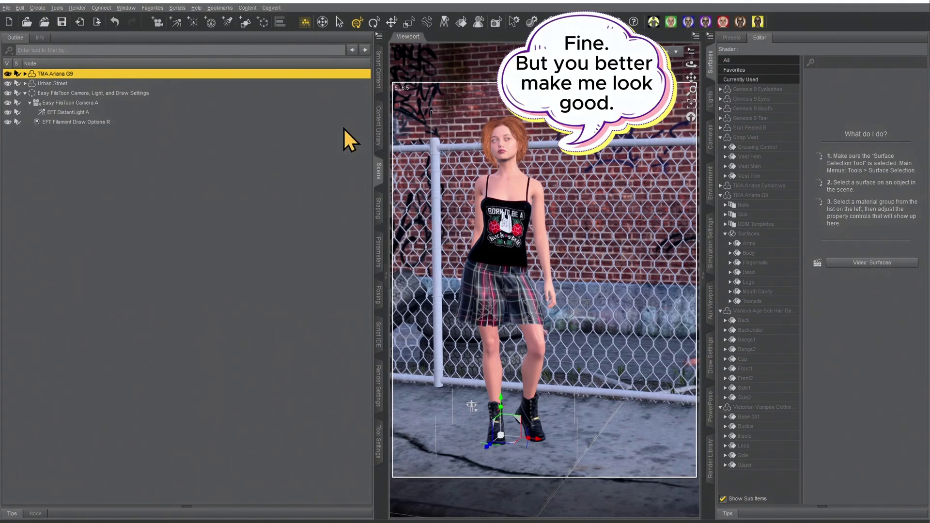
pyautogui.click(379, 130)
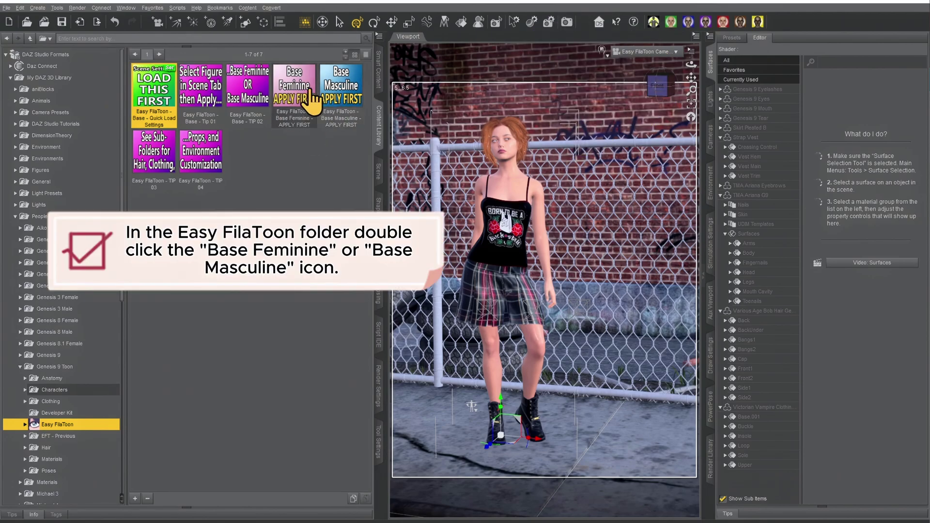
pyautogui.click(302, 111)
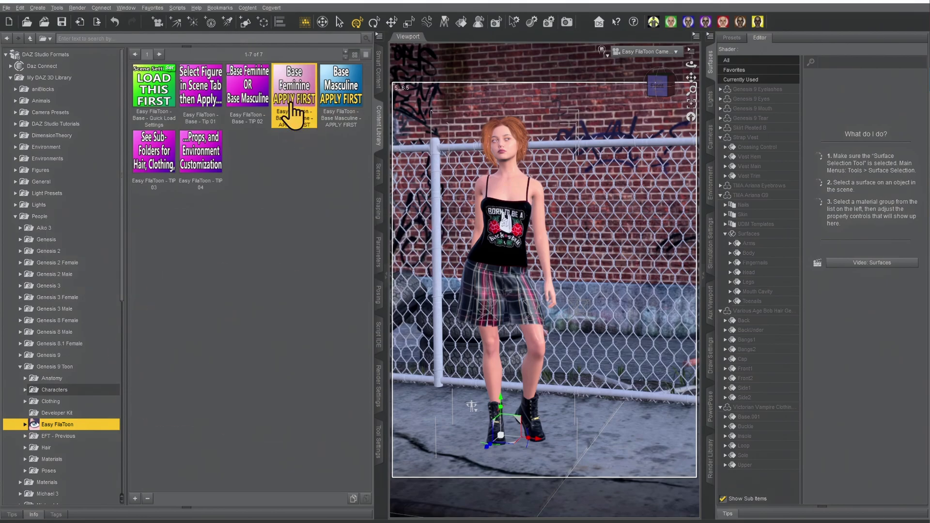
pyautogui.click(324, 106)
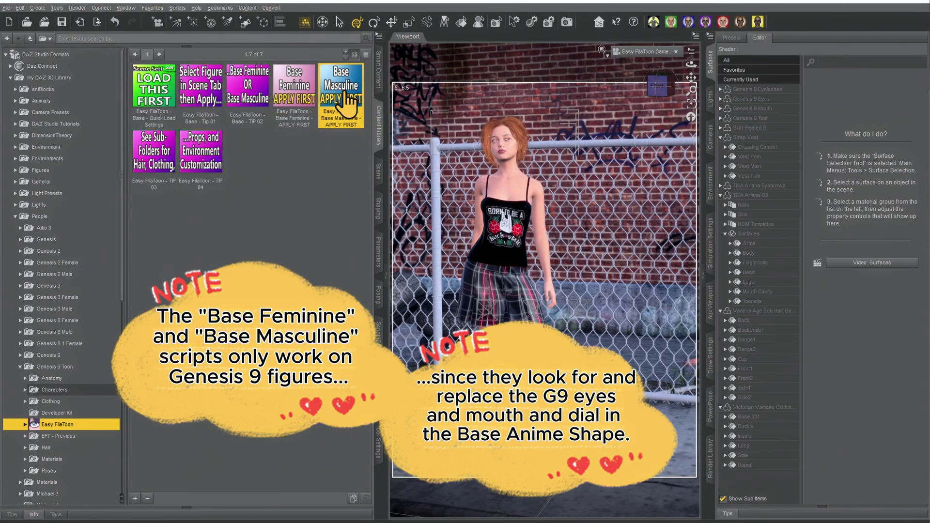
pyautogui.doubleClick(296, 92)
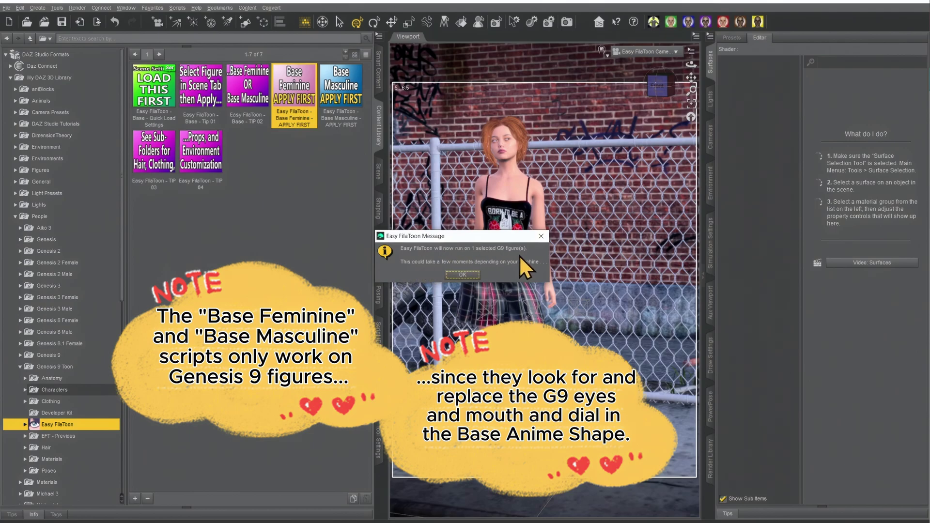
pyautogui.click(457, 275)
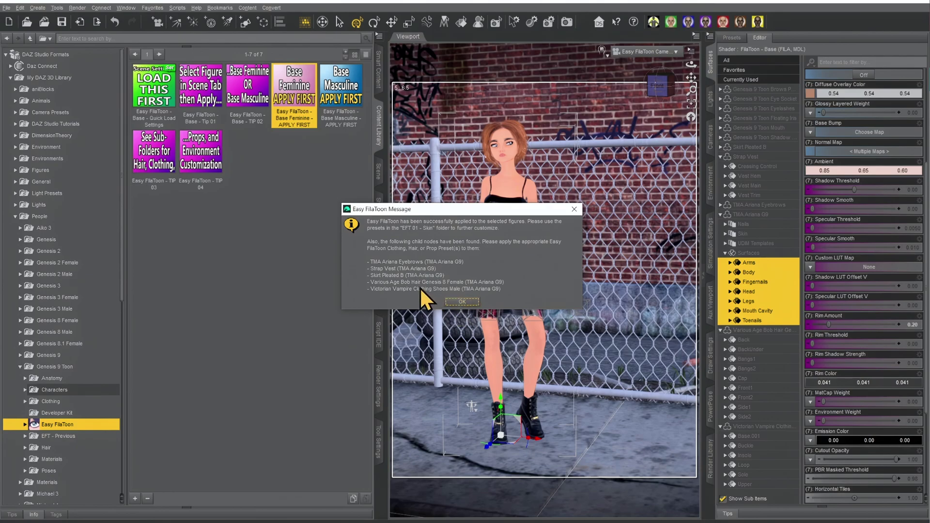
pyautogui.moveTo(457, 210); pyautogui.dragTo(429, 214)
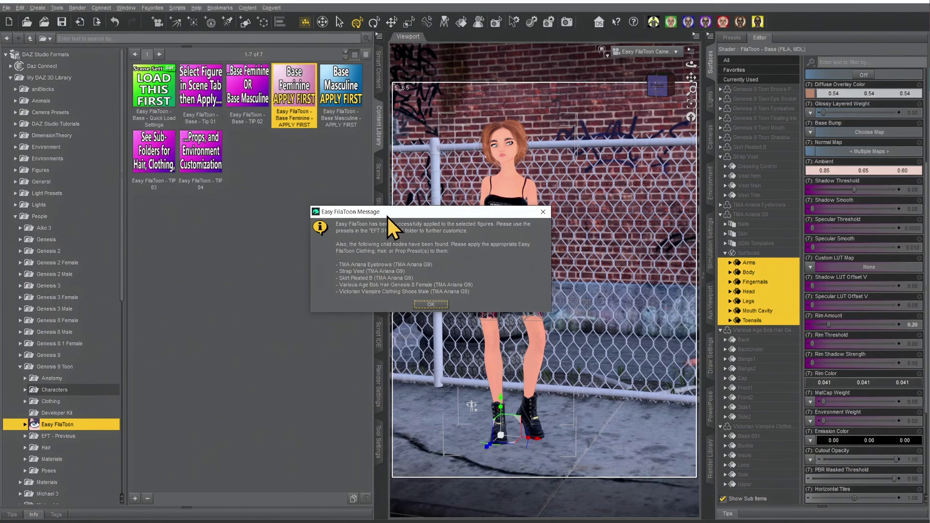
pyautogui.click(427, 305)
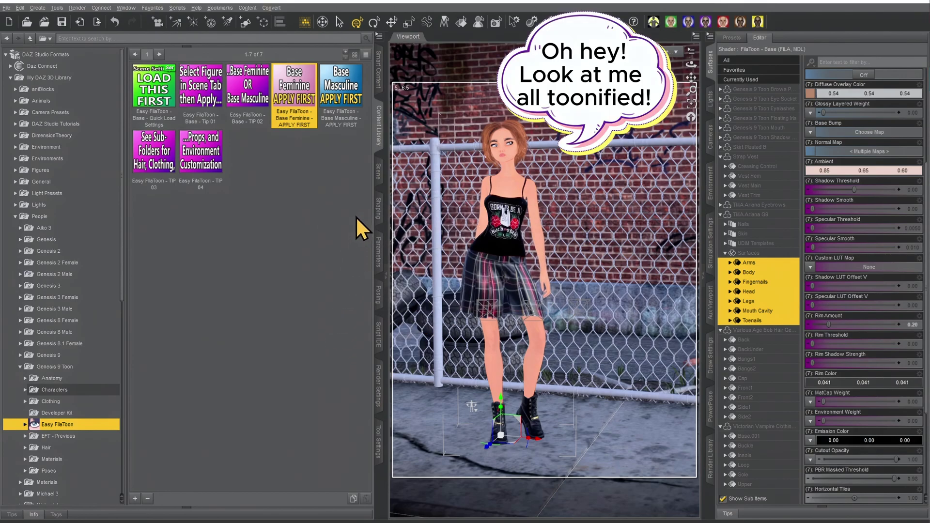
# - Delete the TMA Ariana Eyebrows node from under the TMA Ariana G9 figure in the scene
pyautogui.click(378, 175)
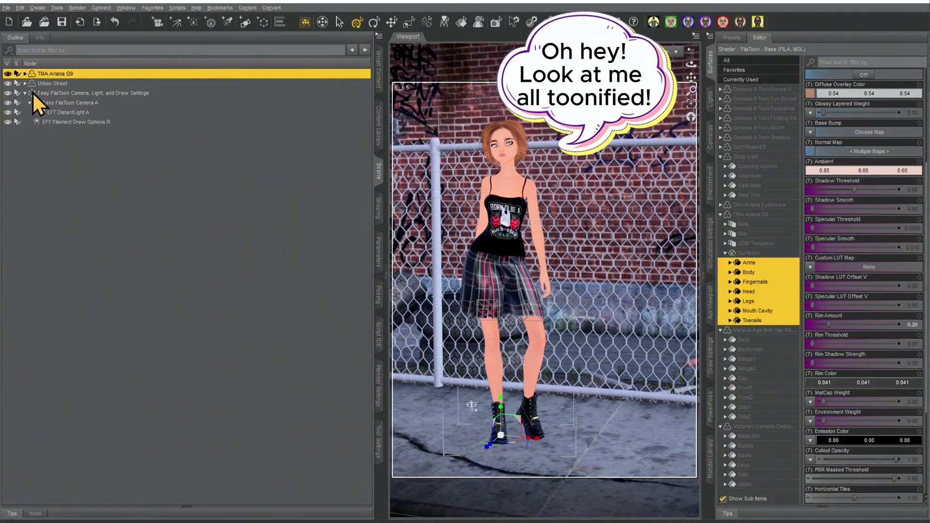
pyautogui.click(24, 73)
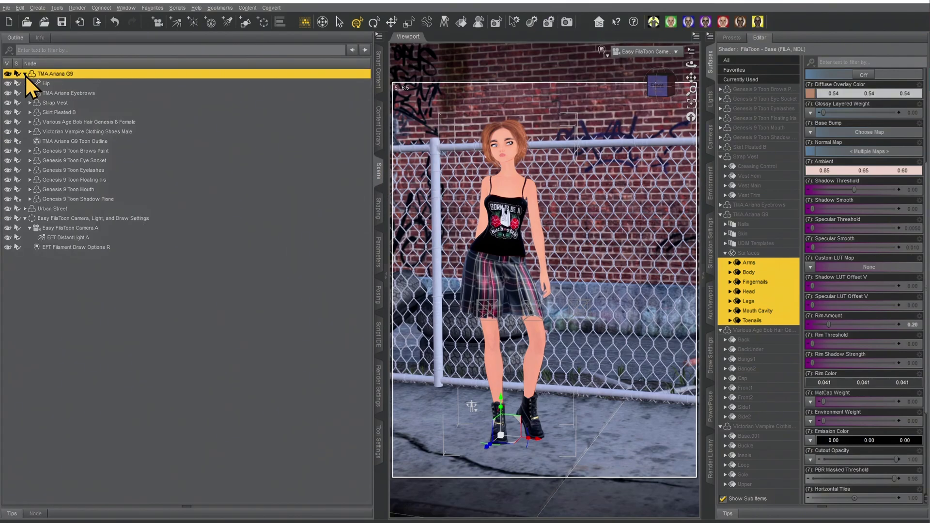
pyautogui.click(26, 218)
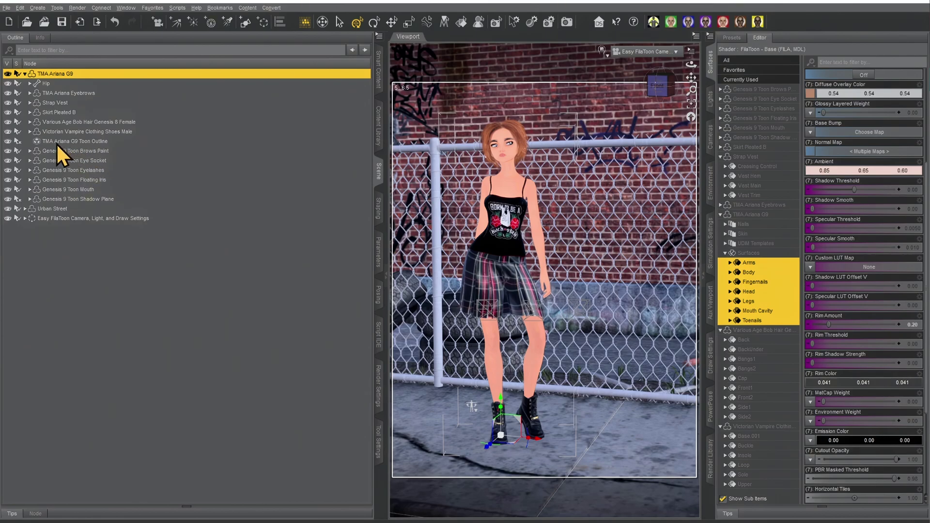
pyautogui.click(80, 93)
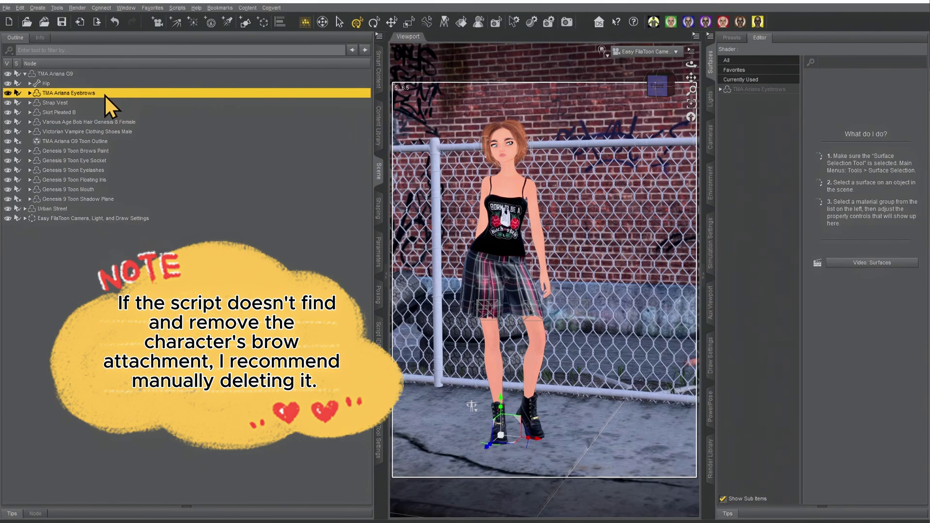
pyautogui.rightClick(104, 95)
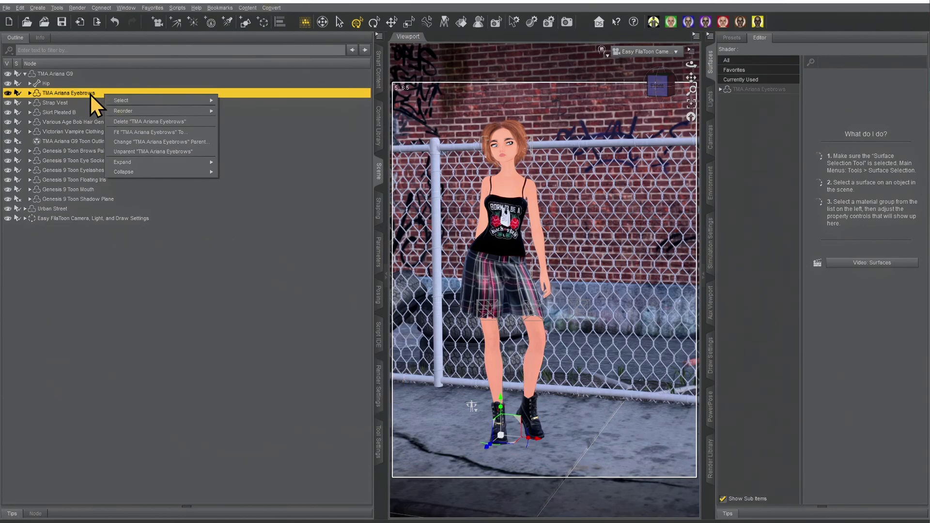
pyautogui.click(133, 121)
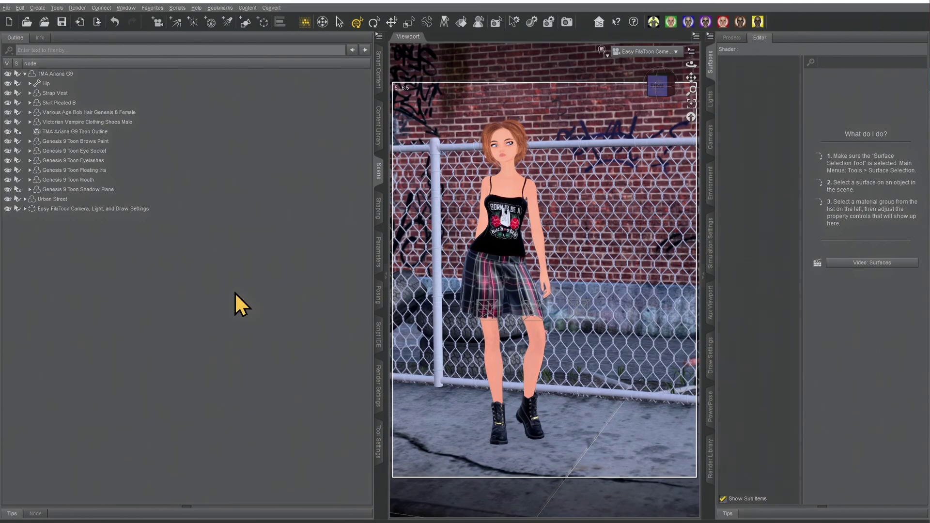
# - Apply the EFT 04 Base Clothing preset to the Strap Vest, Skirt Pleated B and Victorian Vampire Clothing Shoes Male together
pyautogui.click(67, 94)
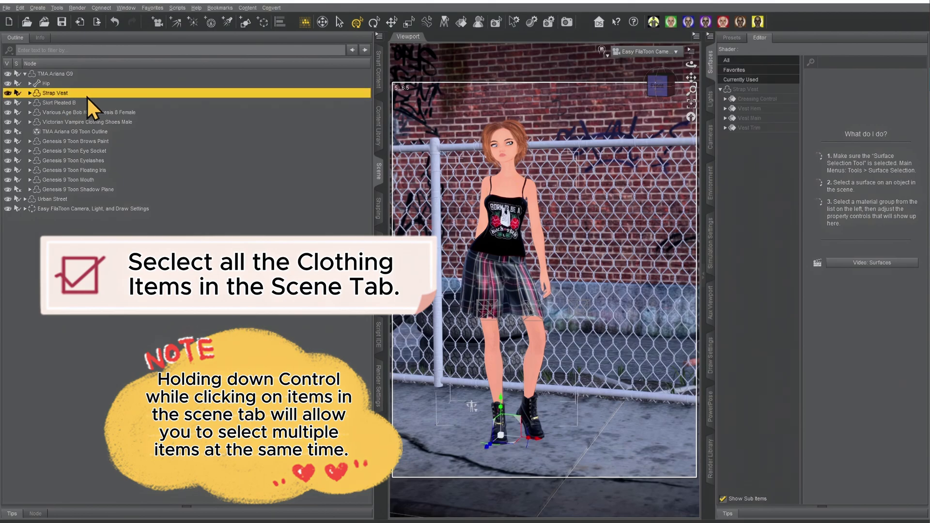
pyautogui.keyDown('ctrl'); pyautogui.click(77, 103); pyautogui.keyUp('ctrl')
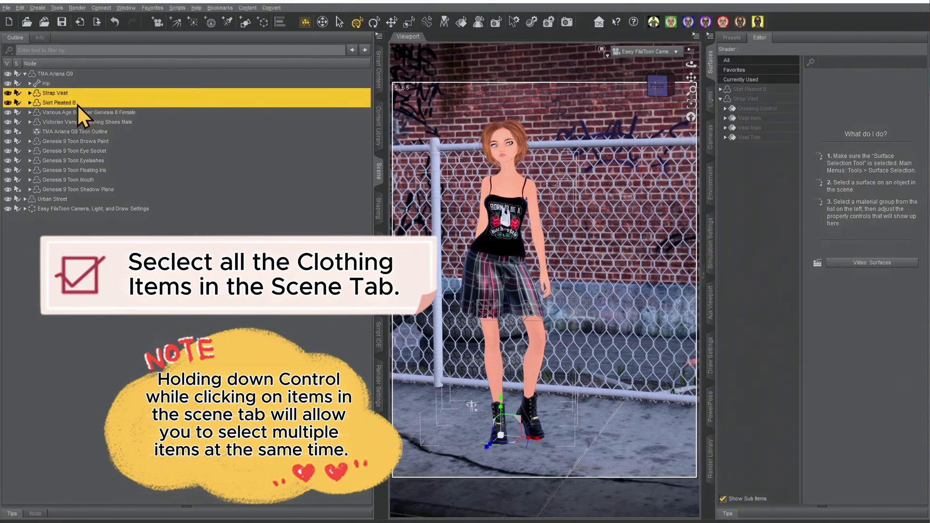
pyautogui.keyDown('ctrl'); pyautogui.click(123, 121); pyautogui.keyUp('ctrl')
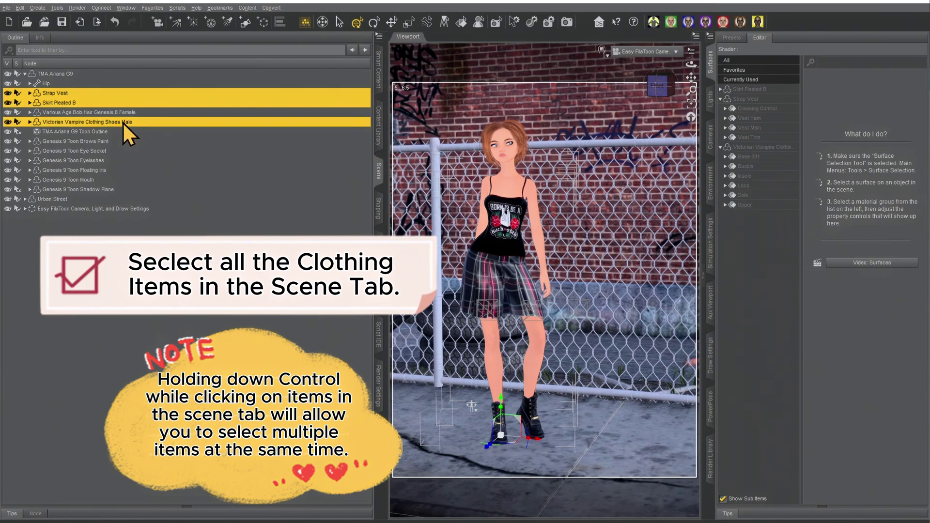
pyautogui.click(378, 136)
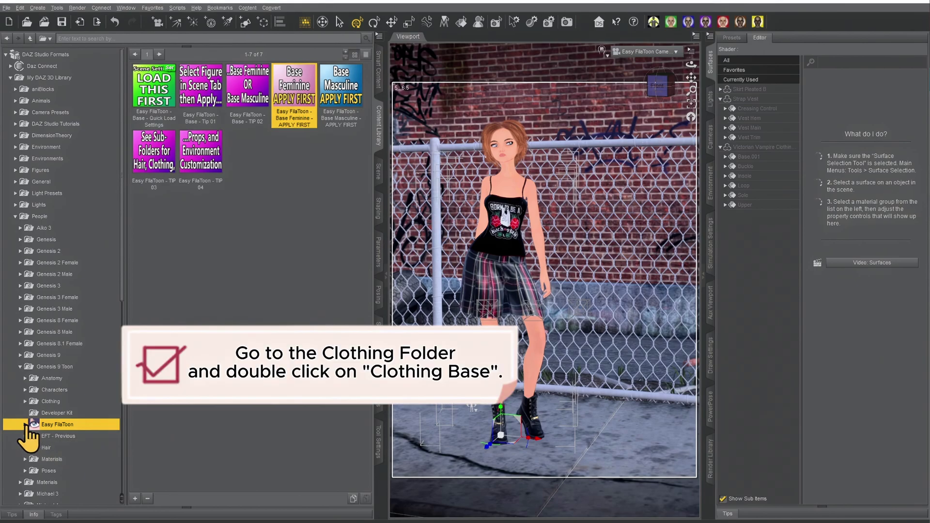
pyautogui.click(25, 424)
pyautogui.scroll(-4, 29, 431)
pyautogui.scroll(-2, 63, 339)
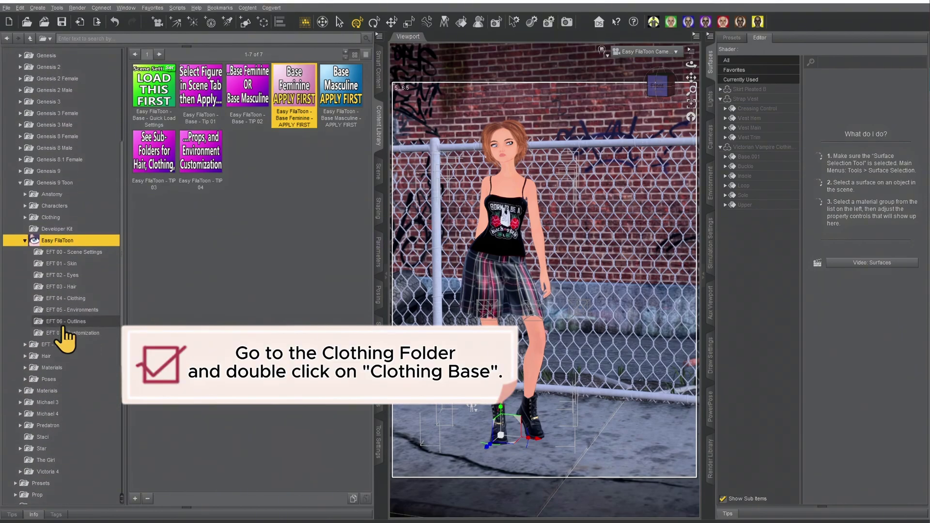
pyautogui.click(50, 283)
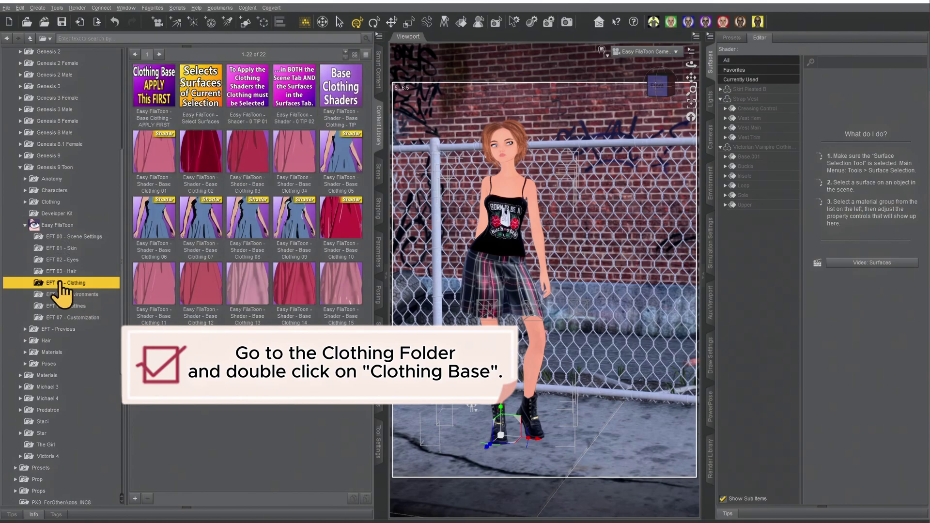
pyautogui.doubleClick(154, 91)
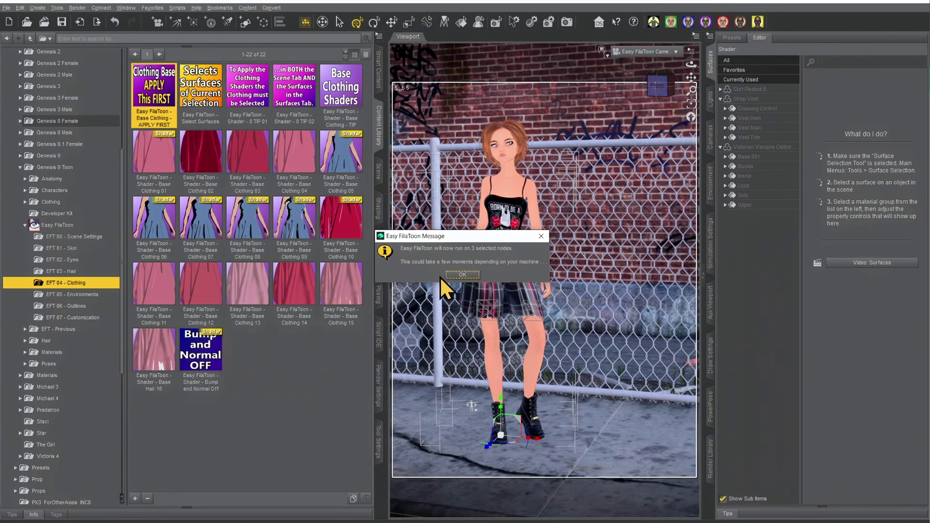
pyautogui.click(460, 275)
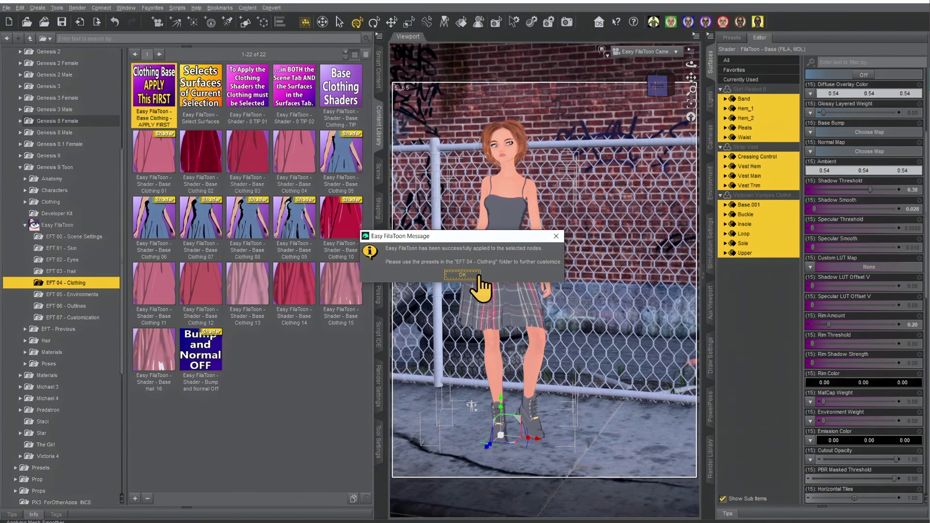
pyautogui.click(463, 275)
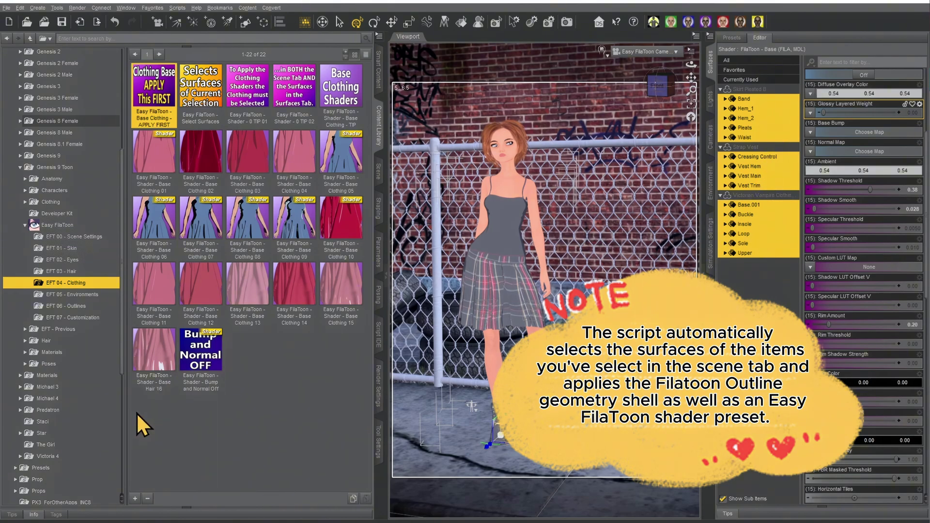
# - Try the Base Clothing shader presets 04, 02, 13, 12 and 11 on the selected clothing surfaces and finish with Base Clothing 01
pyautogui.doubleClick(289, 165)
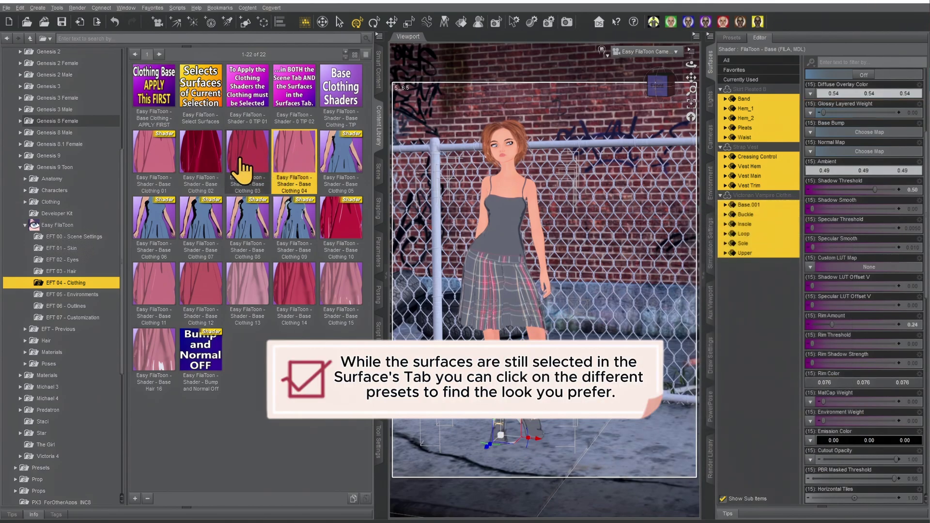
pyautogui.doubleClick(210, 165)
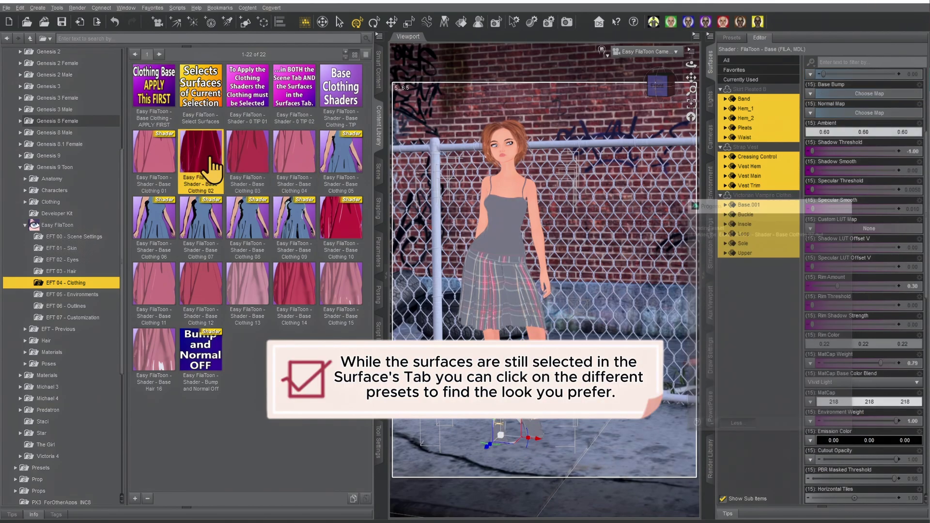
pyautogui.doubleClick(152, 162)
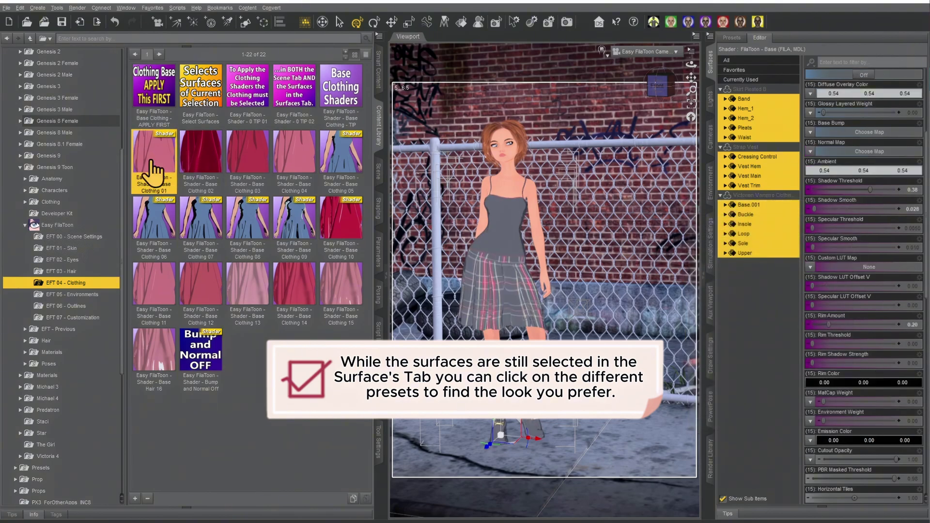
pyautogui.doubleClick(228, 298)
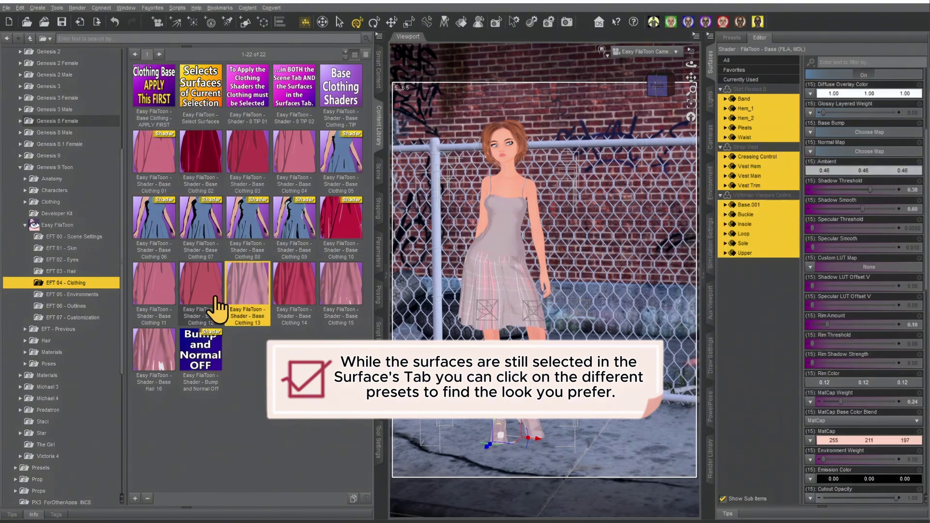
pyautogui.doubleClick(206, 306)
pyautogui.doubleClick(155, 311)
pyautogui.doubleClick(296, 162)
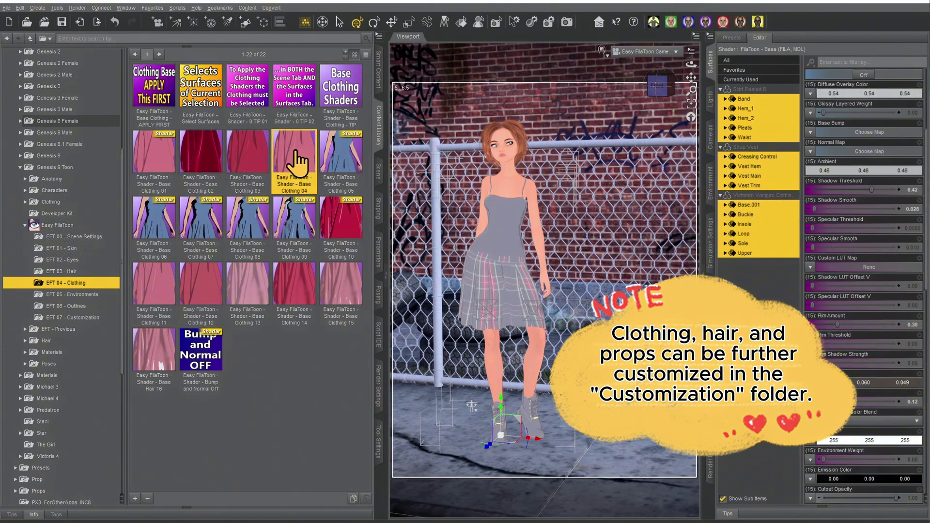
pyautogui.doubleClick(156, 184)
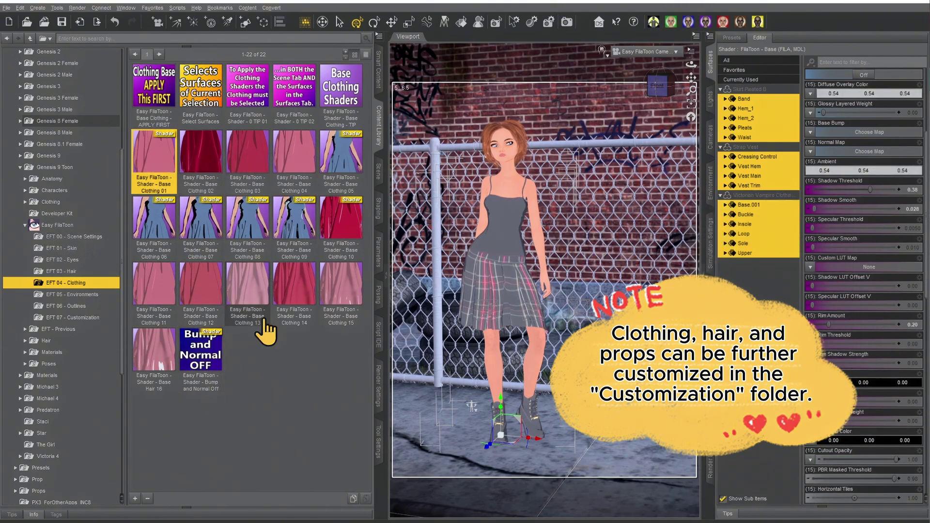
# - Select the Various Age Bob Hair Genesis 8 Female node in the scene and highlight the Hair Prep preset in the EFT 03 - Hair folder
pyautogui.click(378, 170)
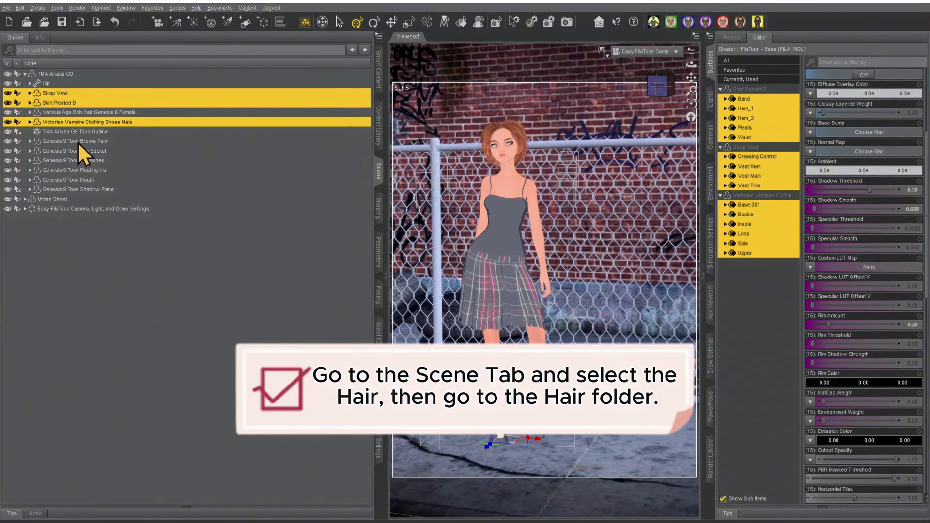
pyautogui.click(89, 114)
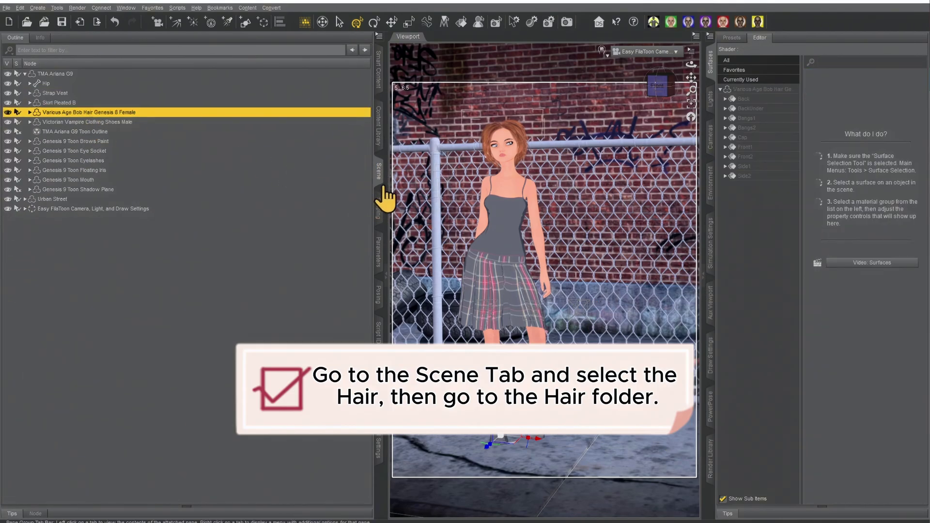
pyautogui.click(378, 141)
pyautogui.click(58, 272)
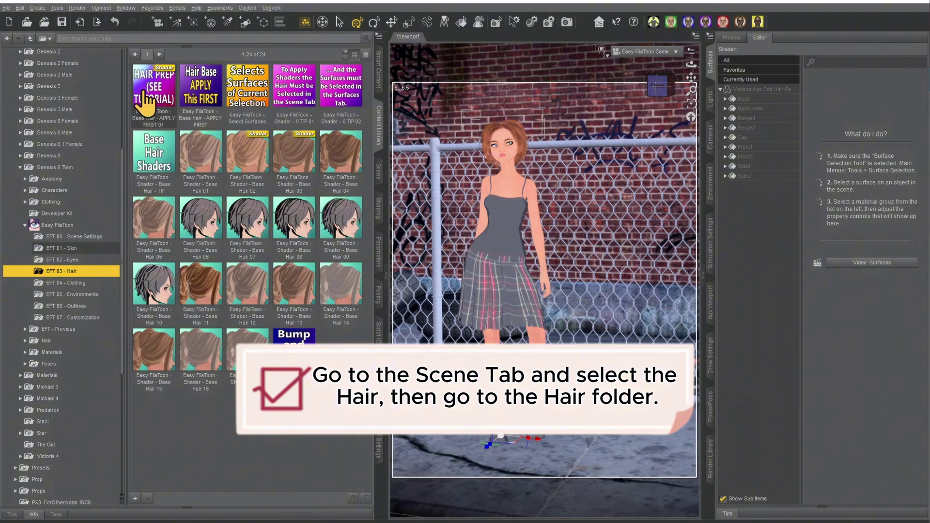
pyautogui.click(159, 79)
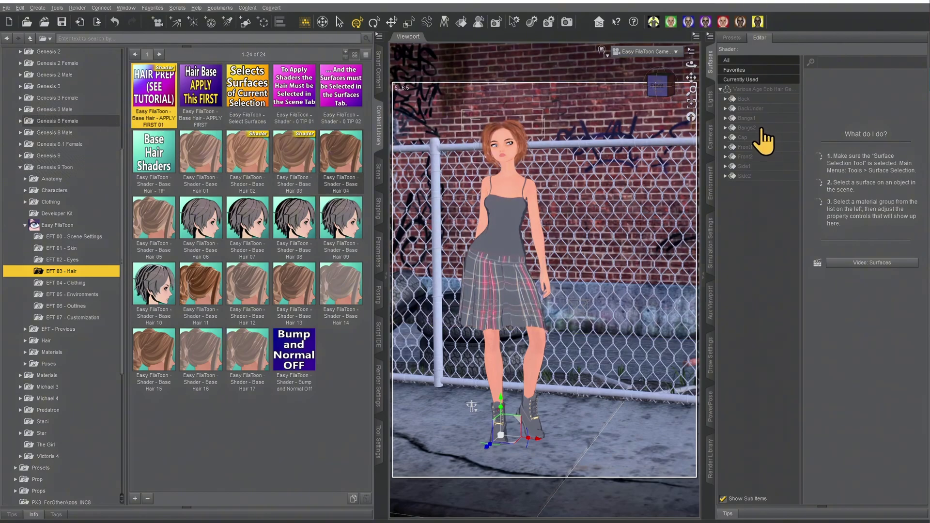
# - Examine the Cutout Opacity setting of the bob hair's surfaces and preview the map used on Bangs1
pyautogui.click(754, 91)
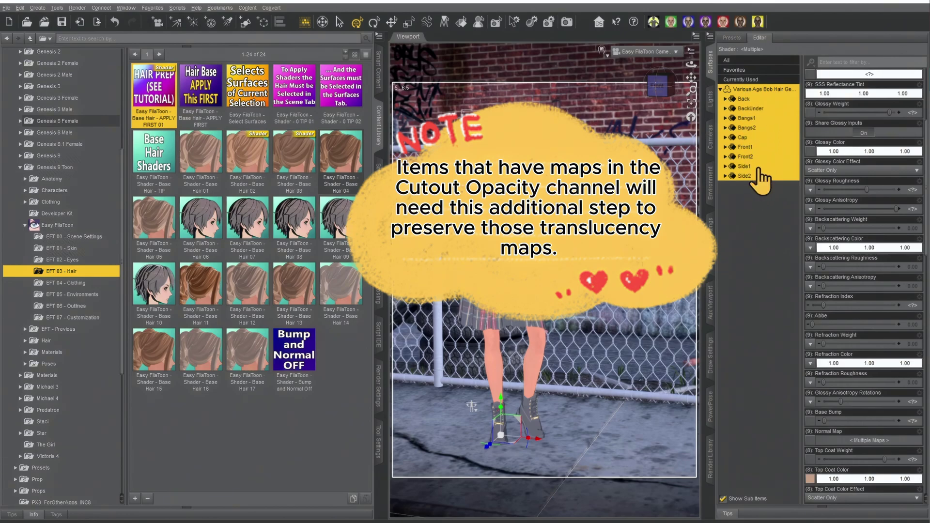
pyautogui.scroll(-10, 833, 383)
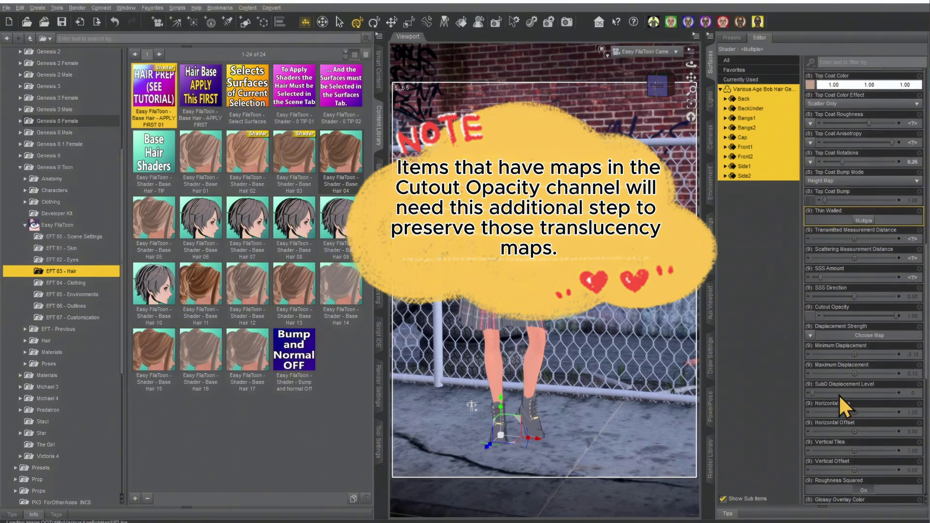
pyautogui.click(744, 118)
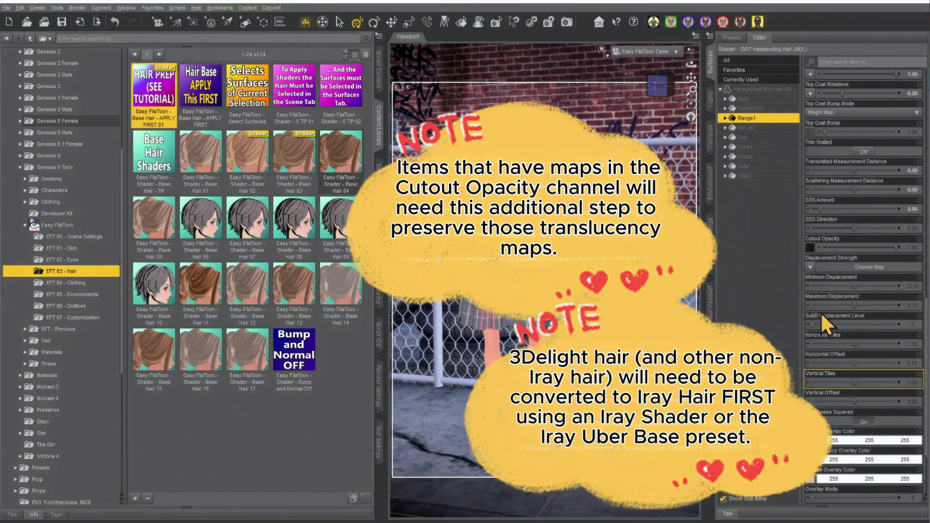
pyautogui.moveTo(809, 252)
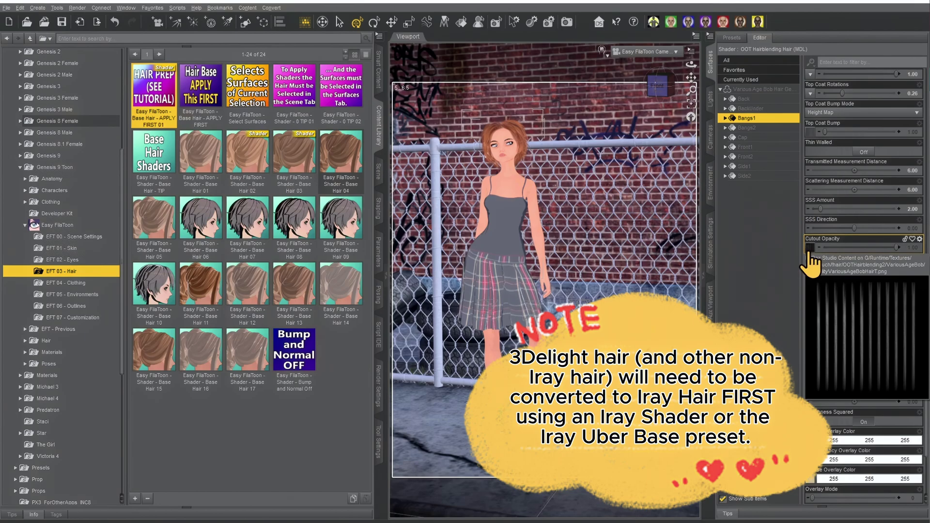
# - Apply the Hair Prep preset to all surfaces of the bob hair and copy the selected surfaces
pyautogui.click(765, 90)
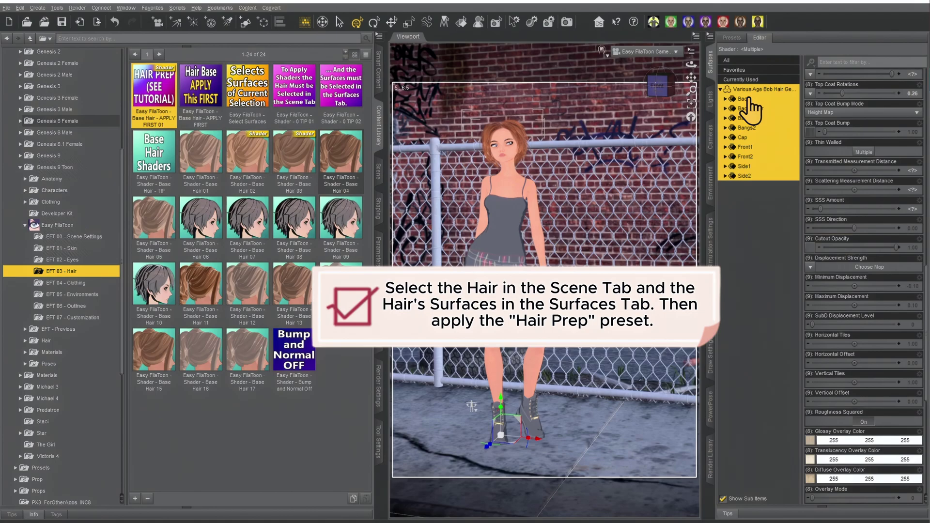
pyautogui.doubleClick(152, 90)
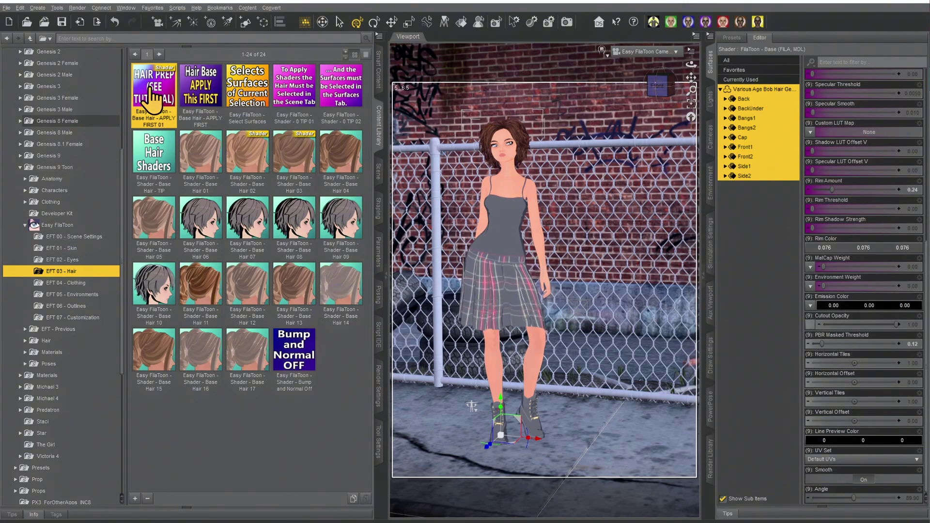
pyautogui.rightClick(761, 95)
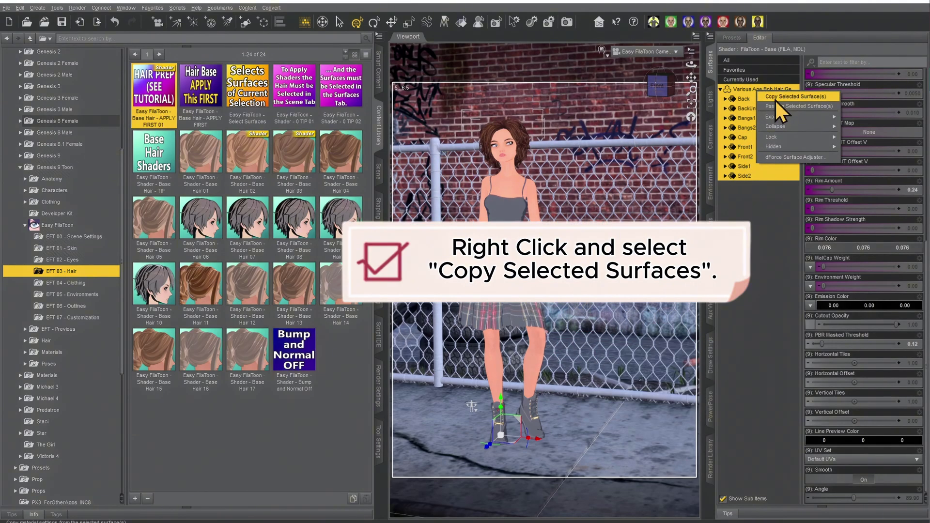
pyautogui.click(794, 96)
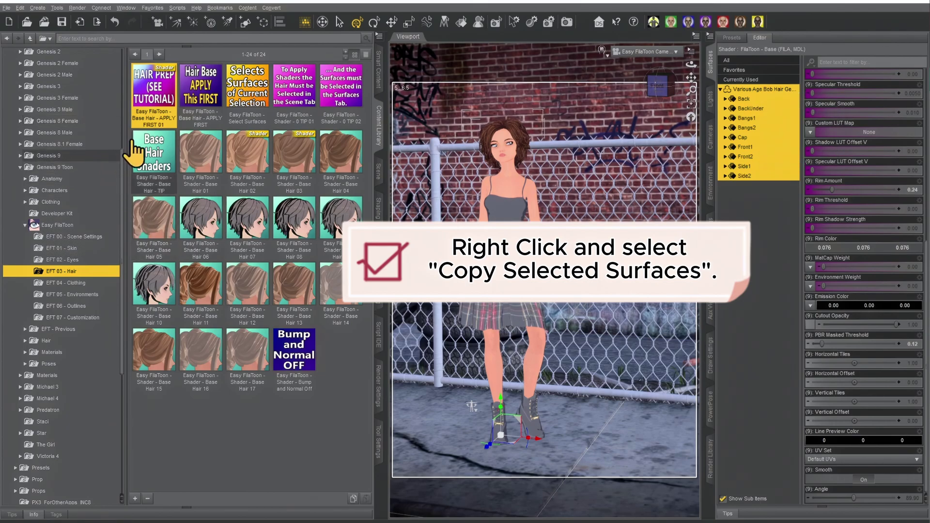
# - Apply the Easy FilaToon Base Hair preset to the bob hair, dismiss its message and paste the copied settings onto the selected hair surfaces
pyautogui.click(198, 92)
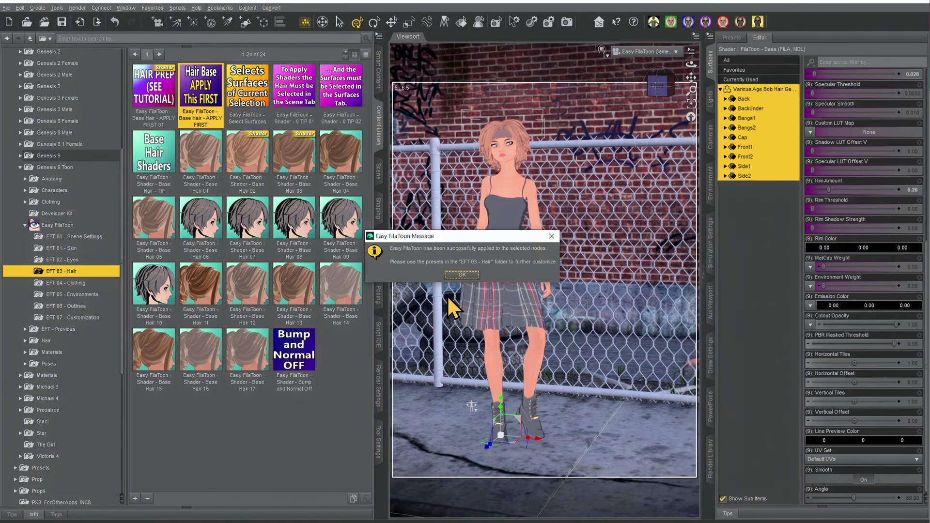
pyautogui.click(462, 274)
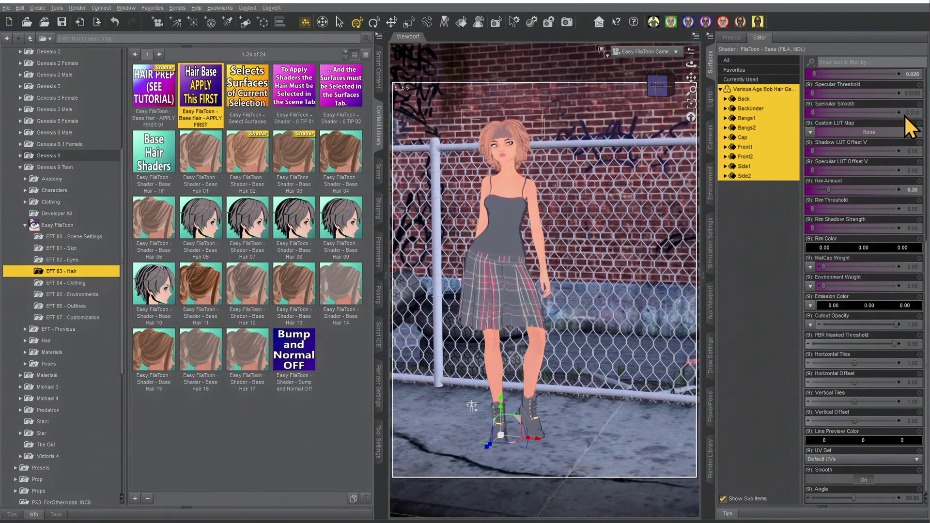
pyautogui.rightClick(767, 96)
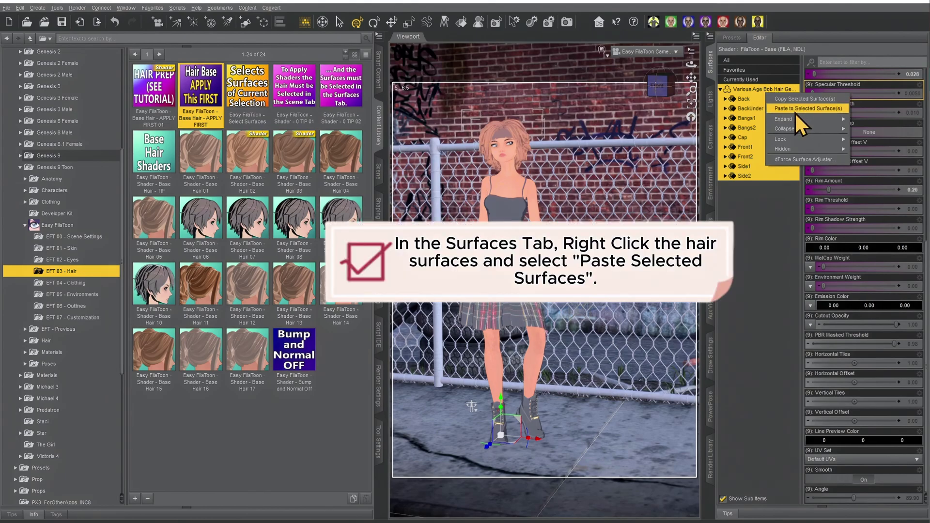
pyautogui.click(793, 111)
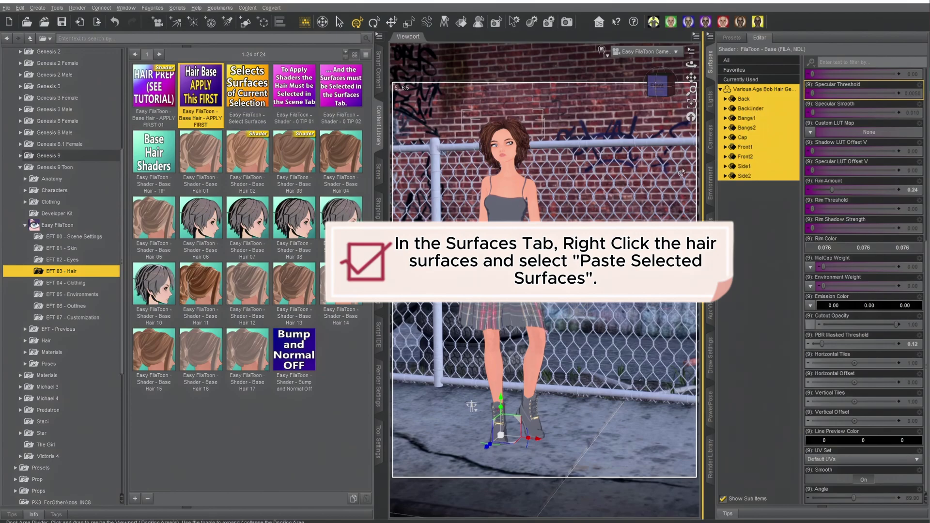
# - Try the Base Hair shader presets 02, 03 and 04 on the selected hair surfaces and finish with Base Hair 02
pyautogui.doubleClick(248, 155)
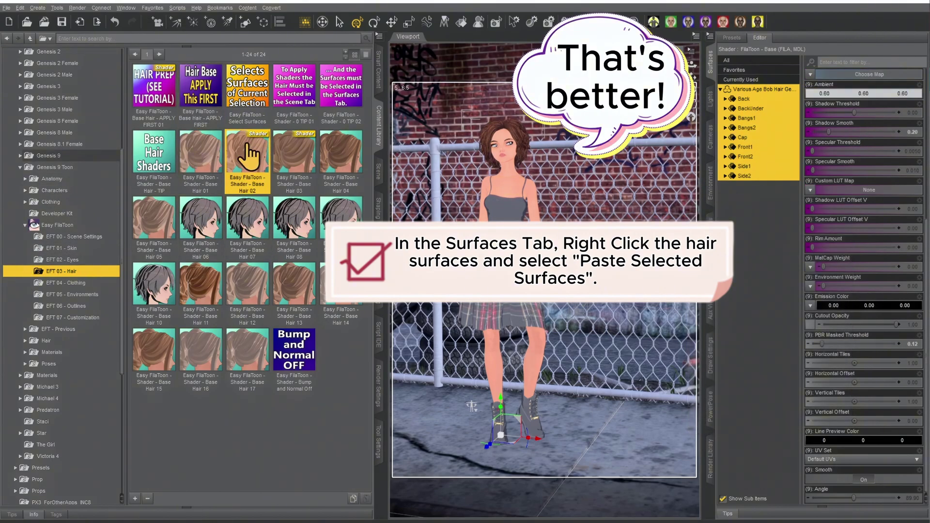
pyautogui.doubleClick(291, 159)
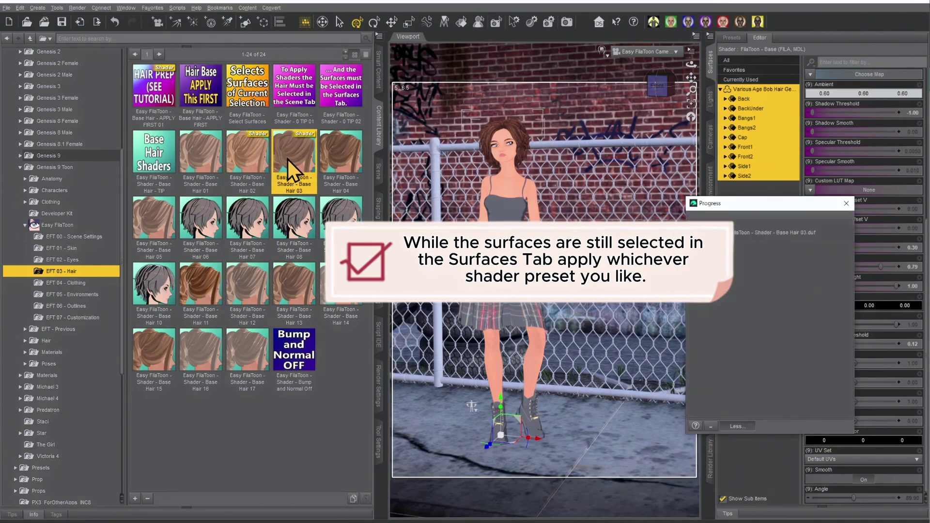
pyautogui.doubleClick(334, 161)
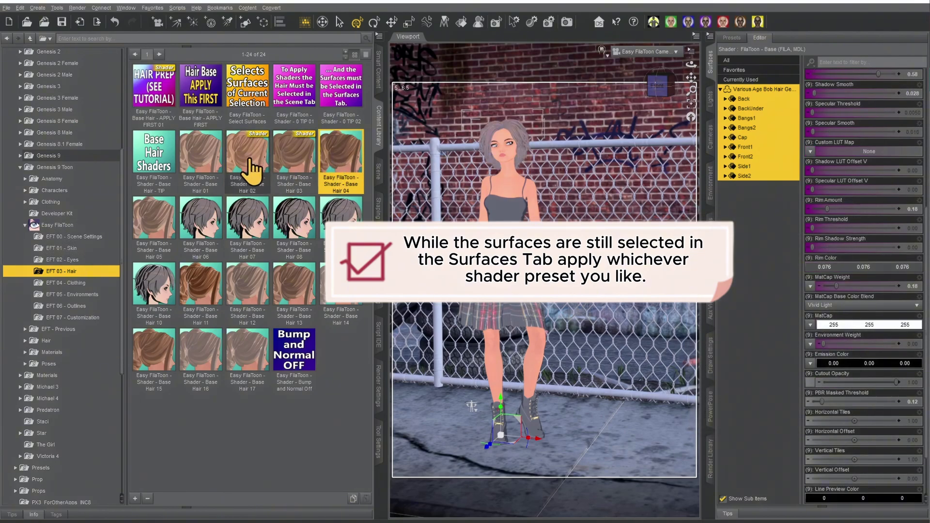
pyautogui.doubleClick(248, 161)
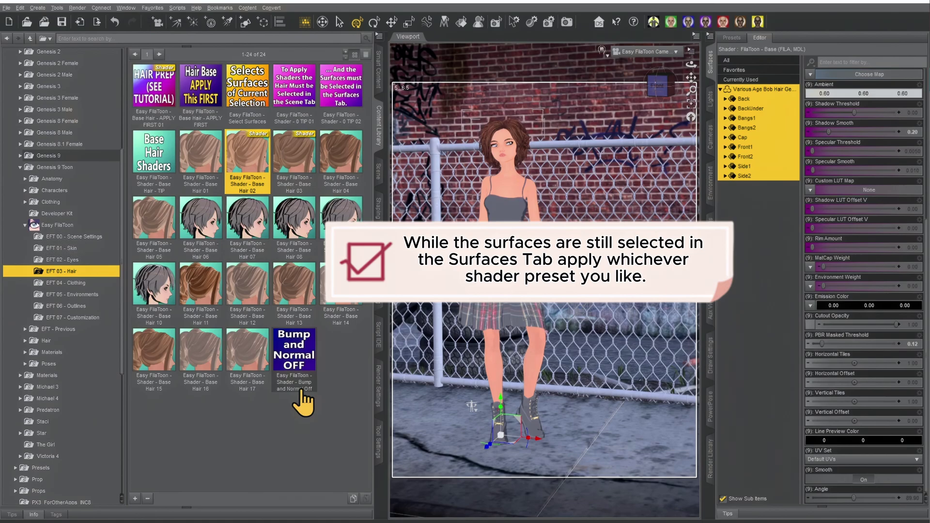
# - Collapse the TMA Ariana G9 hierarchy in the scene and select the Urban Street environment node
pyautogui.click(378, 172)
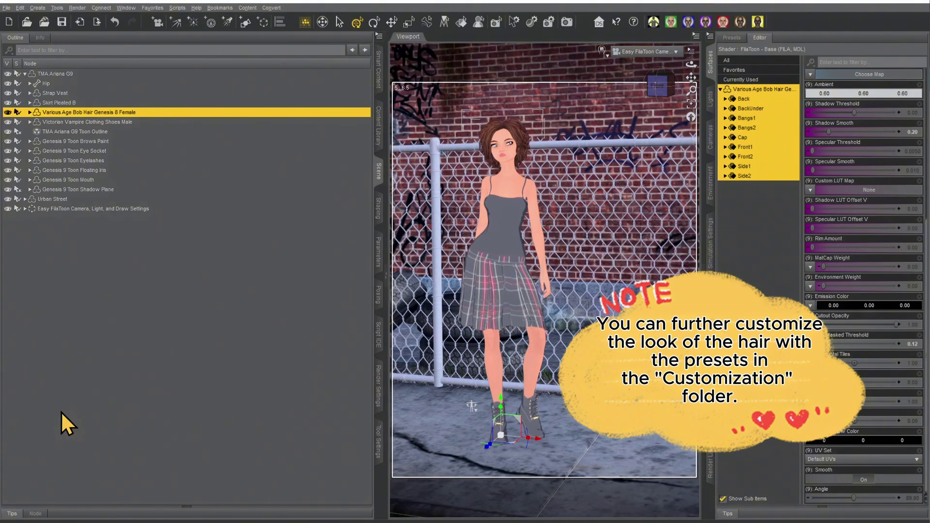
pyautogui.click(24, 75)
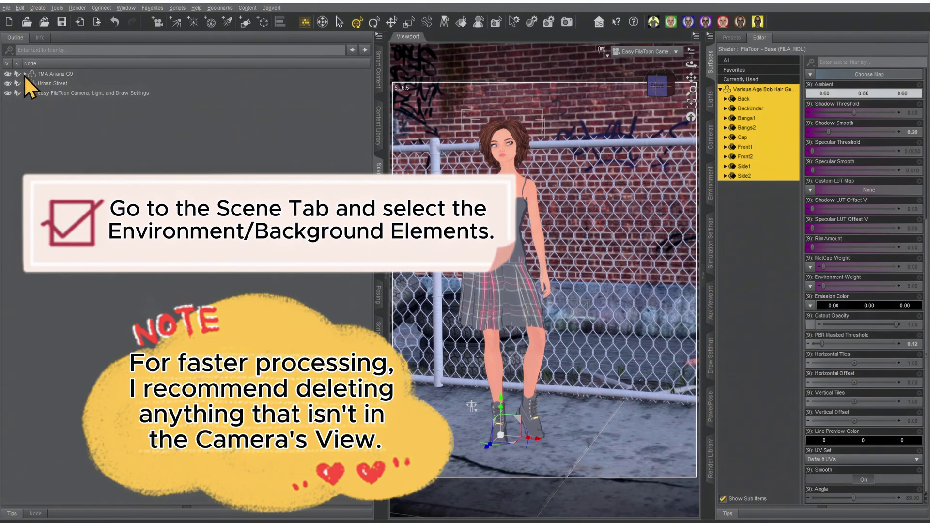
pyautogui.click(75, 85)
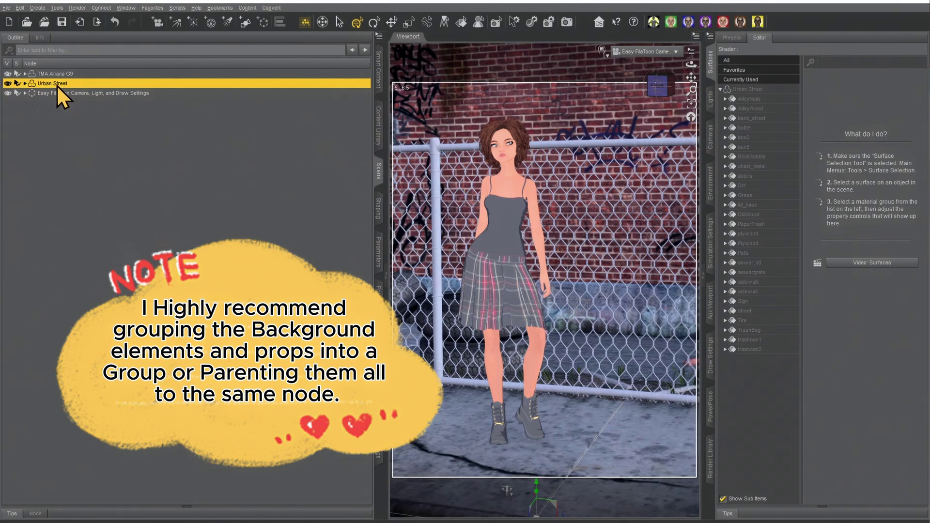
pyautogui.rightClick(57, 85)
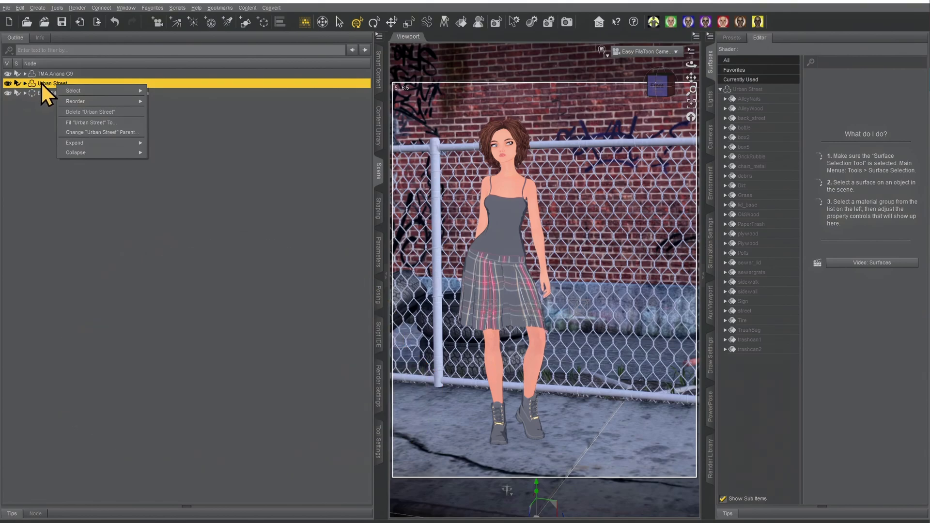
pyautogui.click(25, 84)
pyautogui.click(25, 83)
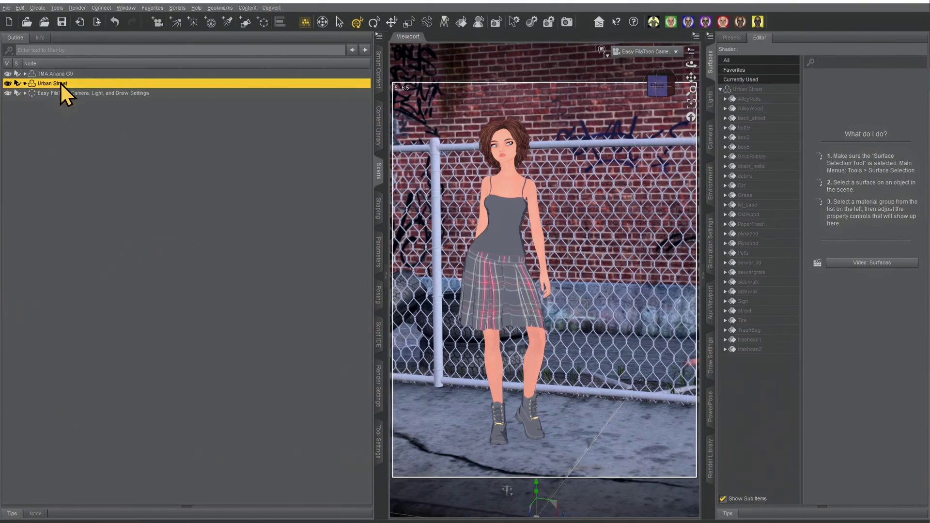
# - Extend the selection to all children of the Urban Street node
pyautogui.rightClick(94, 86)
pyautogui.moveTo(115, 91)
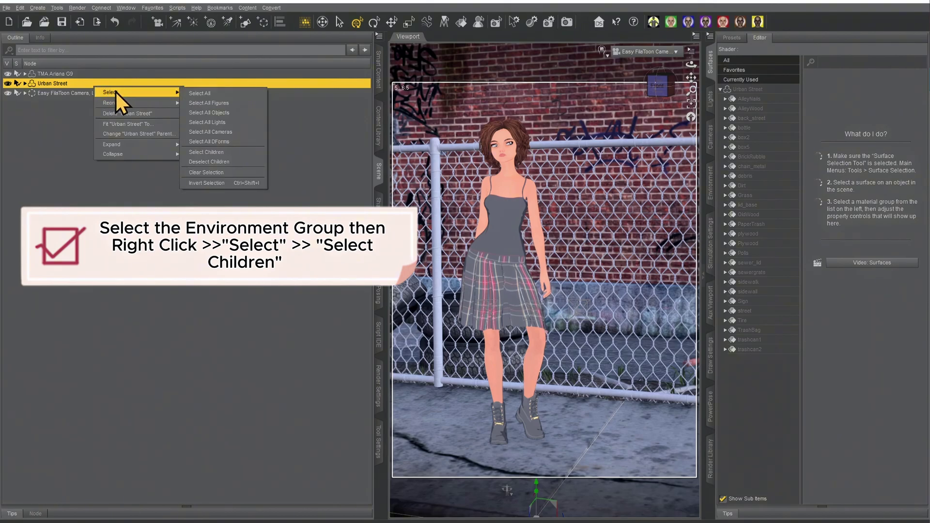
pyautogui.click(202, 152)
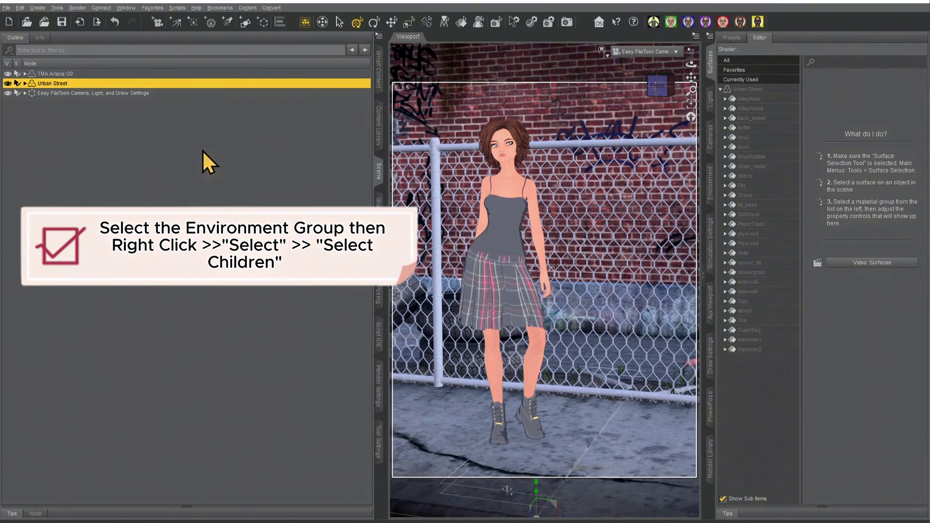
pyautogui.rightClick(51, 85)
pyautogui.moveTo(77, 91)
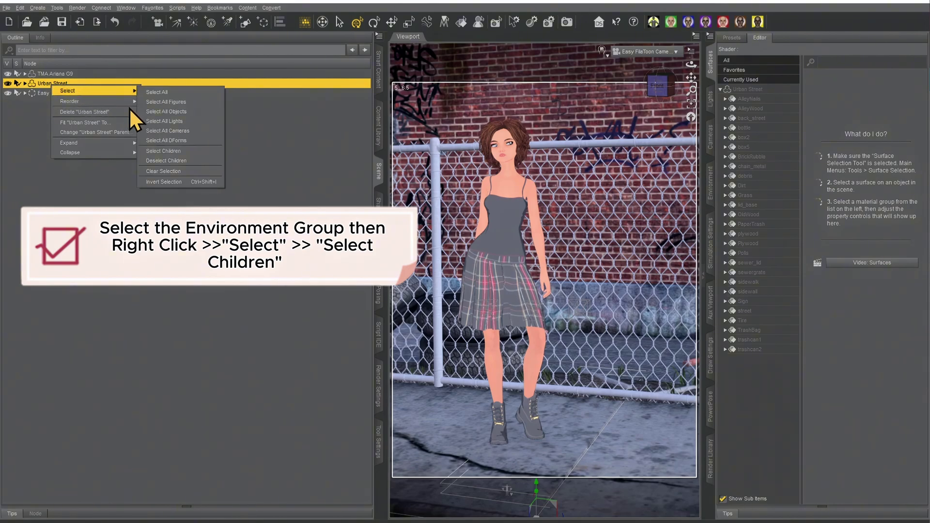
pyautogui.click(166, 151)
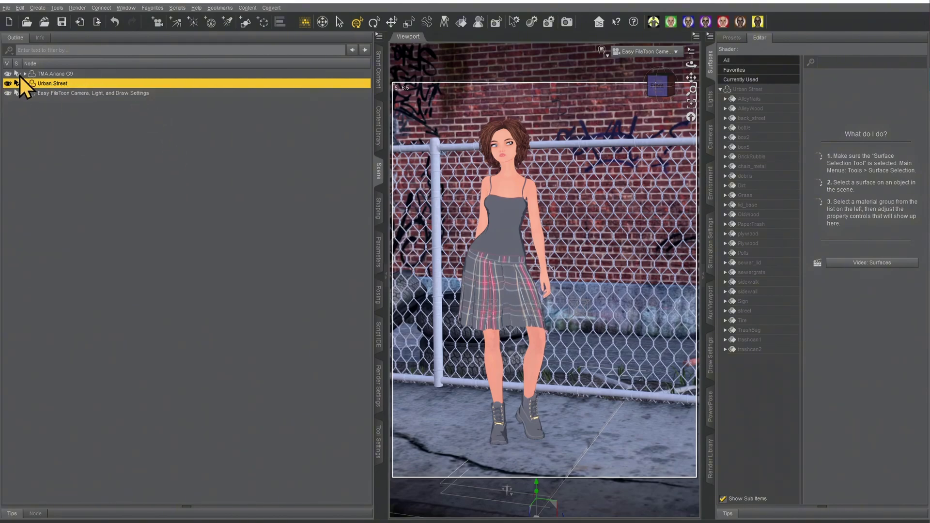
# - Apply the Easy FilaToon Base Environment preset to the selected Urban Street nodes and dismiss both of its messages
pyautogui.click(379, 140)
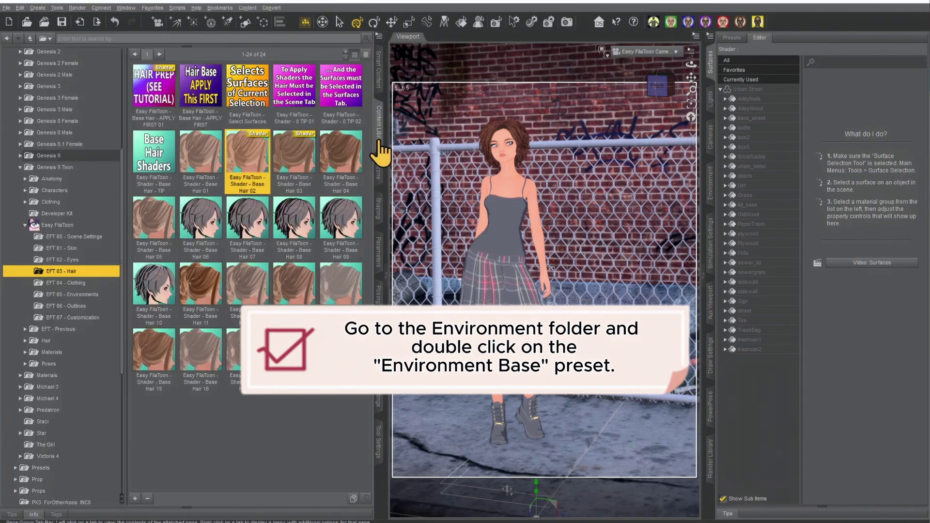
pyautogui.click(80, 294)
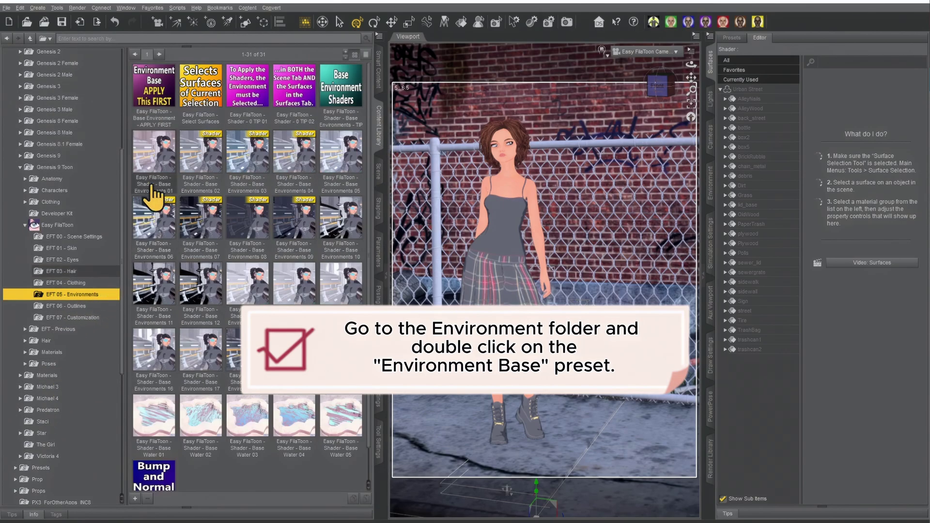
pyautogui.click(141, 79)
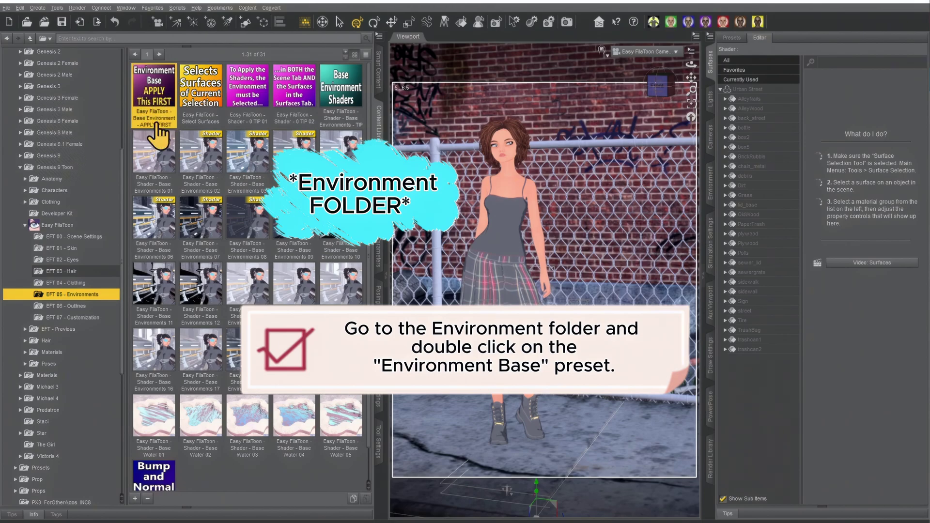
pyautogui.doubleClick(150, 91)
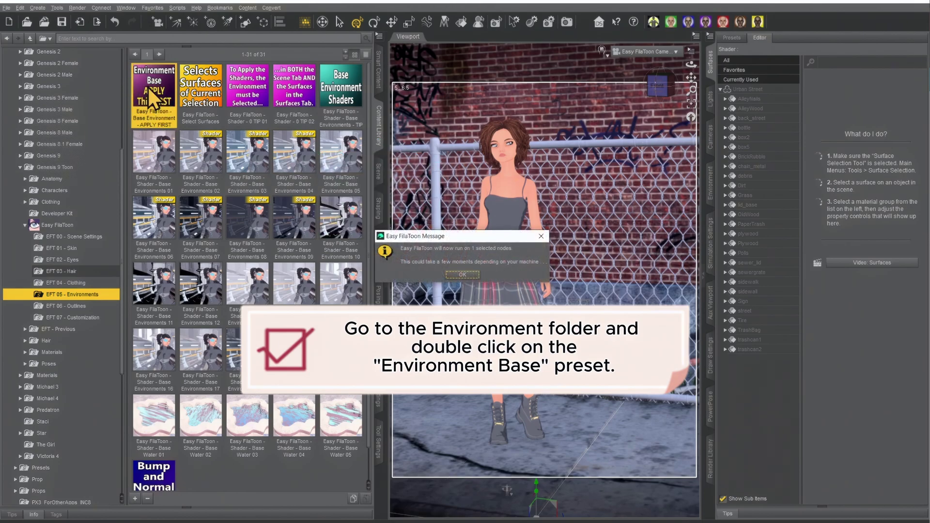
pyautogui.click(461, 276)
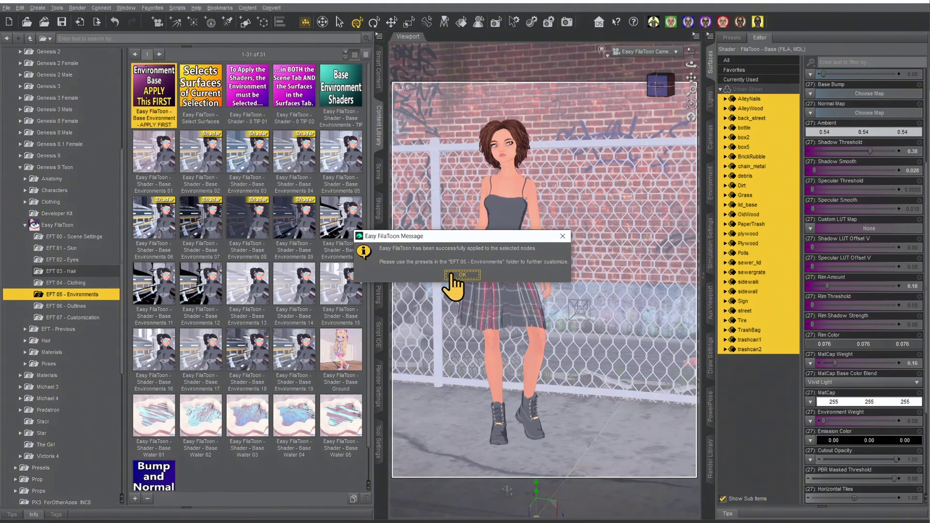
pyautogui.click(453, 275)
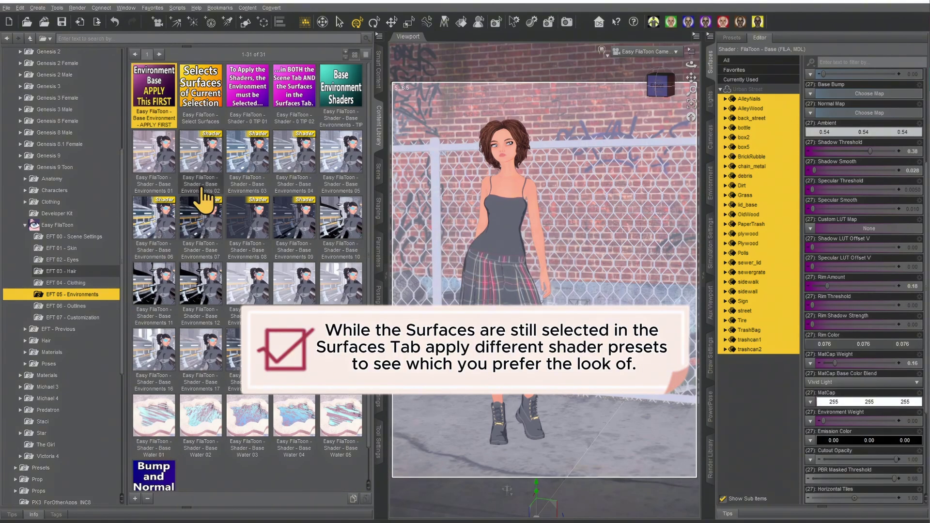
# - Try the Base Environments shader presets 03, 06, 04 and 18 on the selected environment surfaces and finish with Base Environments 19
pyautogui.doubleClick(243, 156)
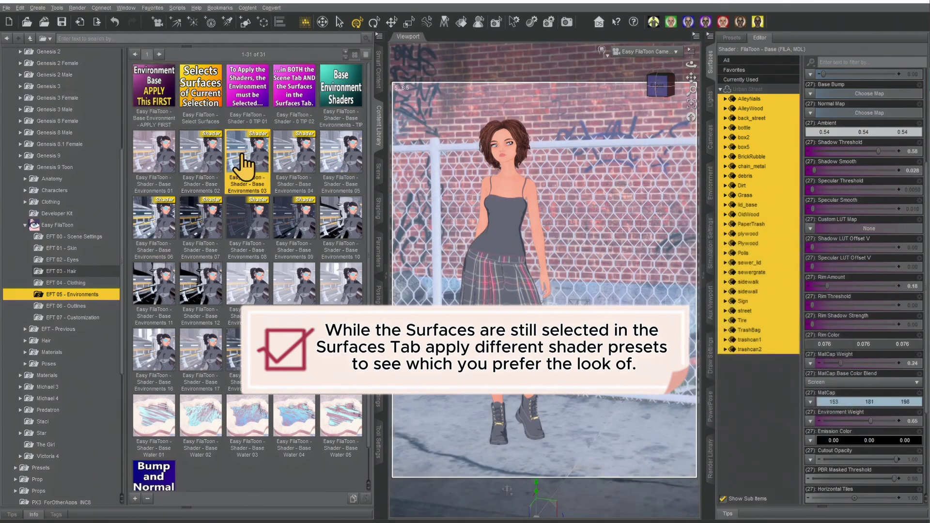
pyautogui.doubleClick(162, 237)
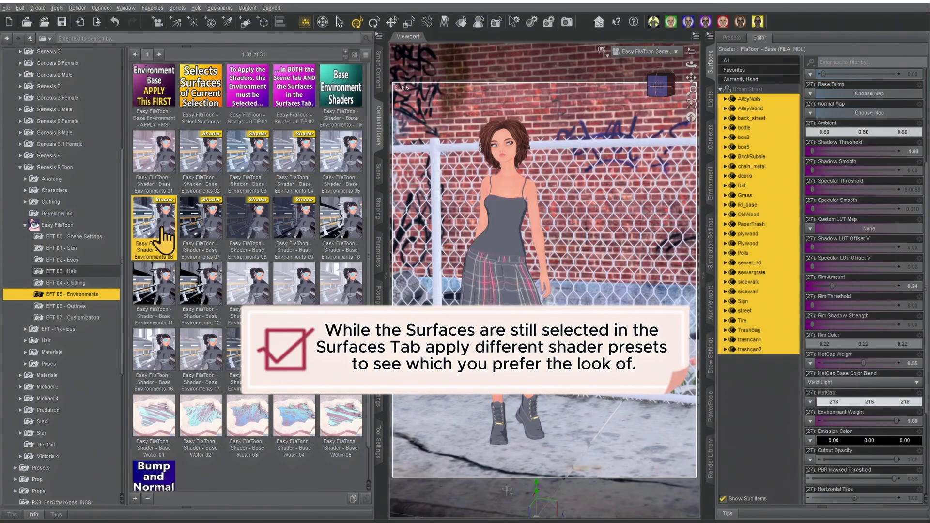
pyautogui.doubleClick(284, 164)
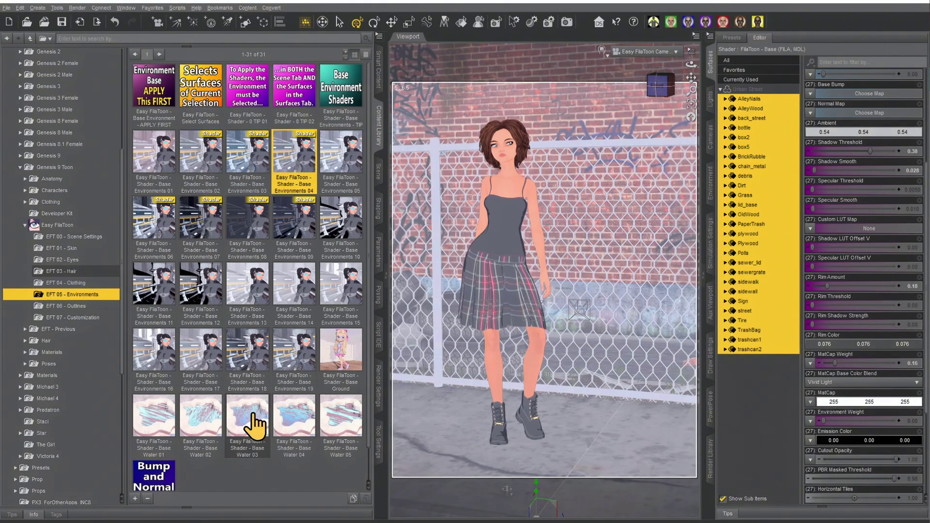
pyautogui.doubleClick(240, 357)
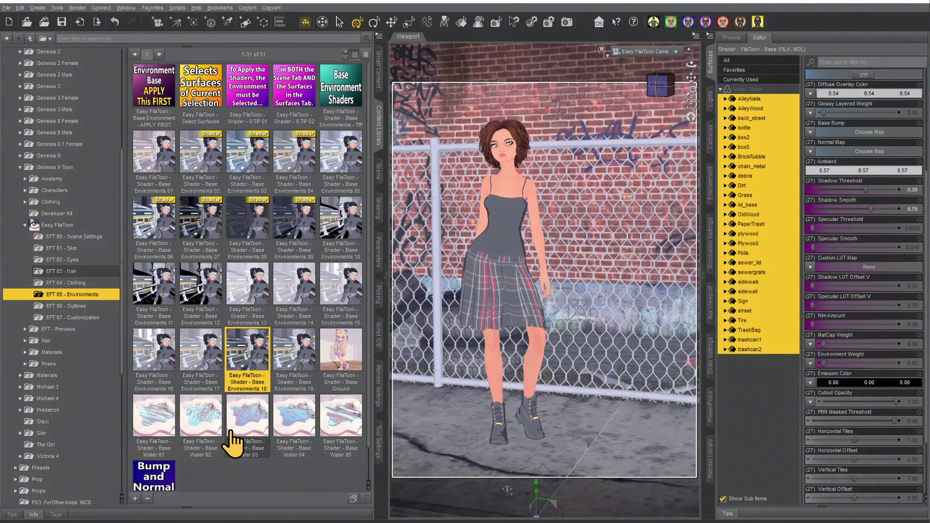
pyautogui.doubleClick(291, 368)
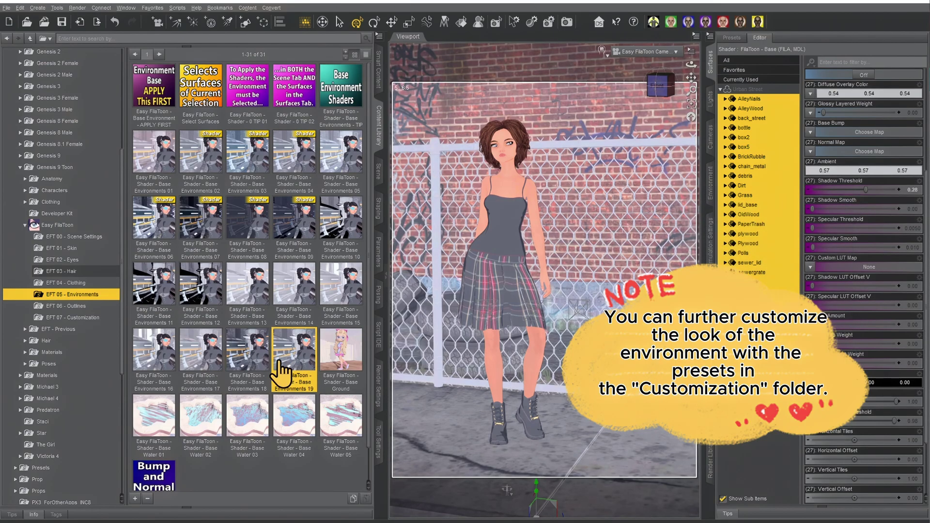
# - Select the TMA Ariana G9 figure in the scene together with all of its own skin surfaces
pyautogui.click(378, 171)
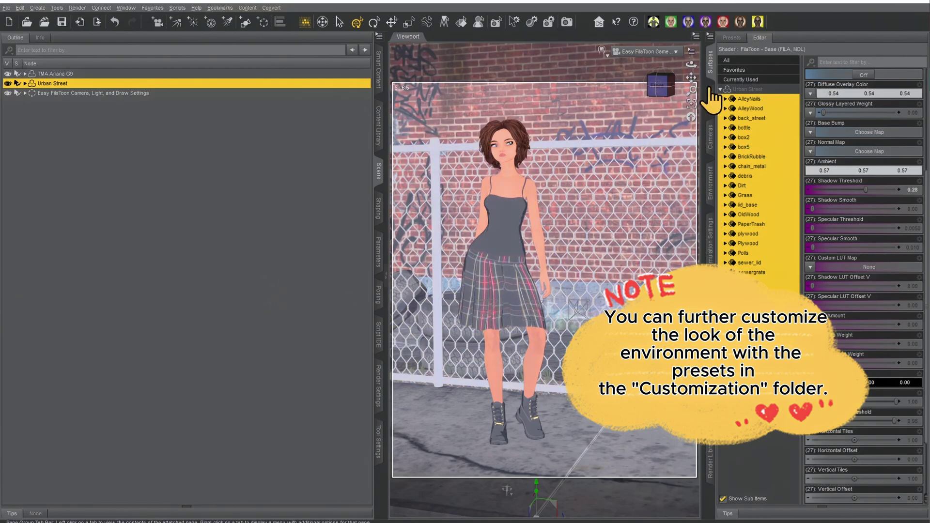
pyautogui.click(42, 75)
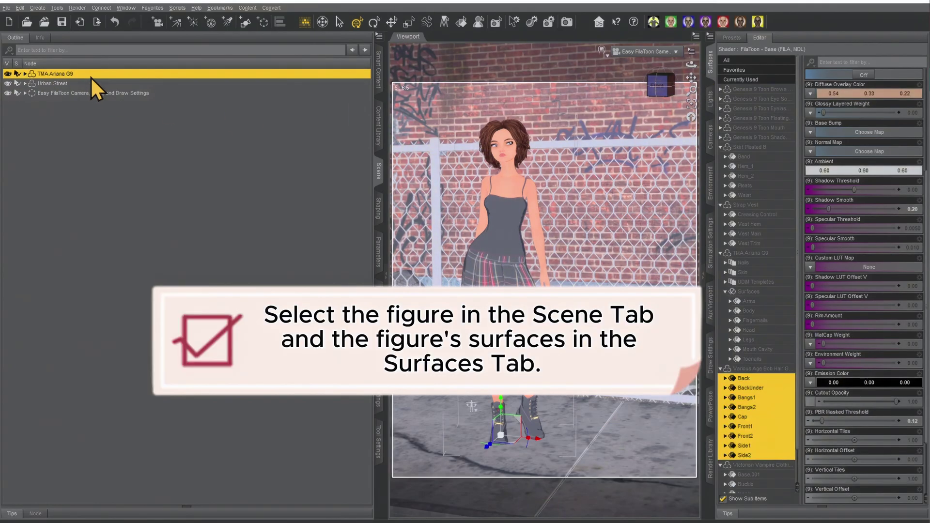
pyautogui.click(753, 253)
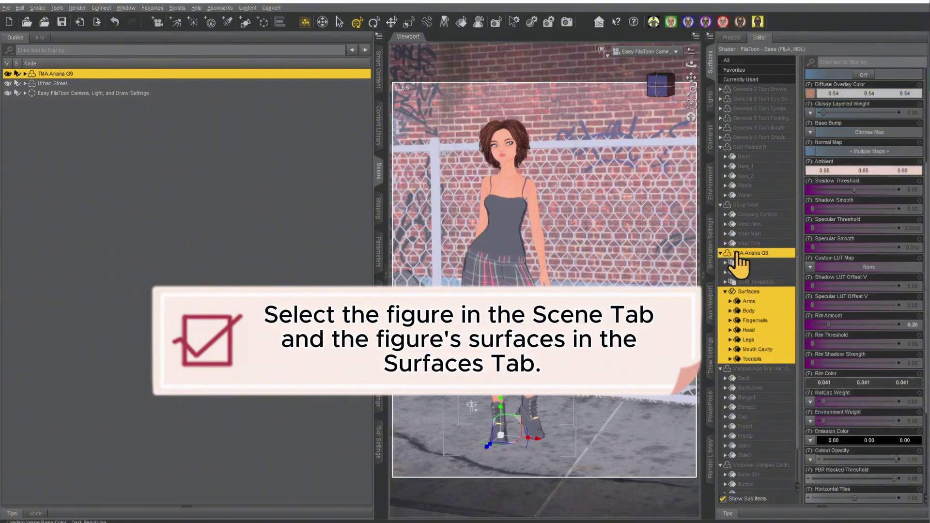
# - Try the Base Skin shader presets 05, 04 and 03 on the figure's selected surfaces and finish with Base Skin 02
pyautogui.click(379, 146)
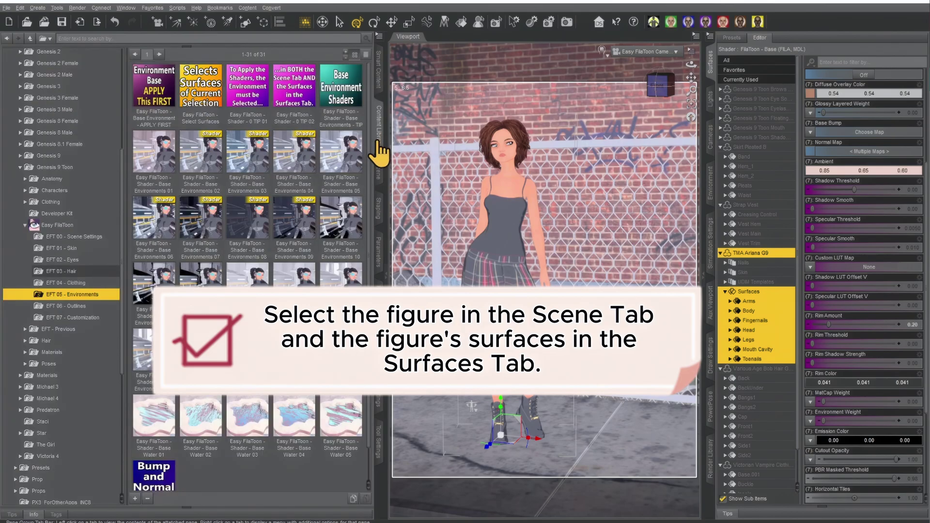
pyautogui.click(59, 248)
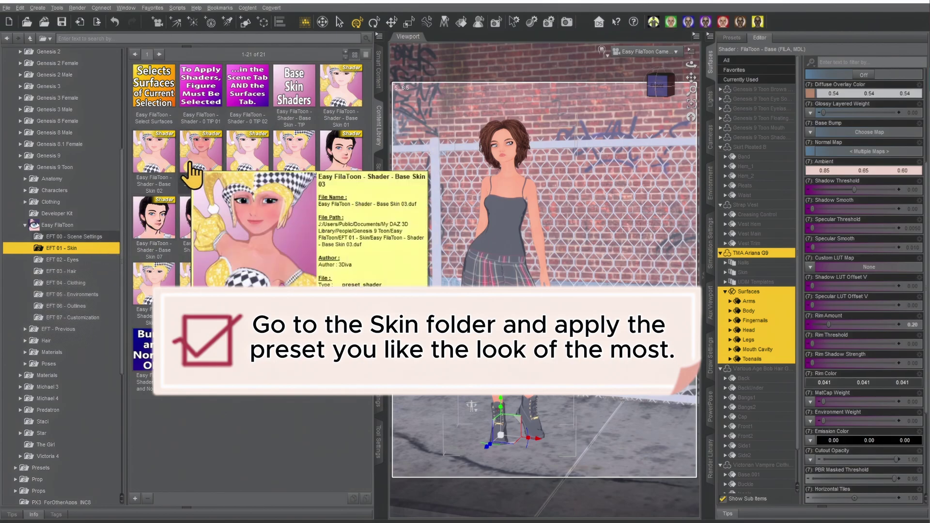
pyautogui.doubleClick(159, 165)
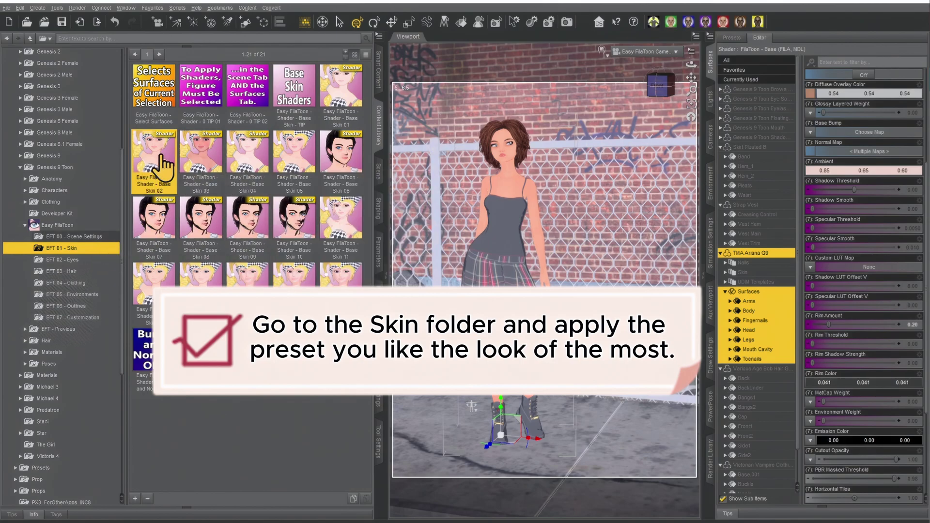
pyautogui.doubleClick(345, 100)
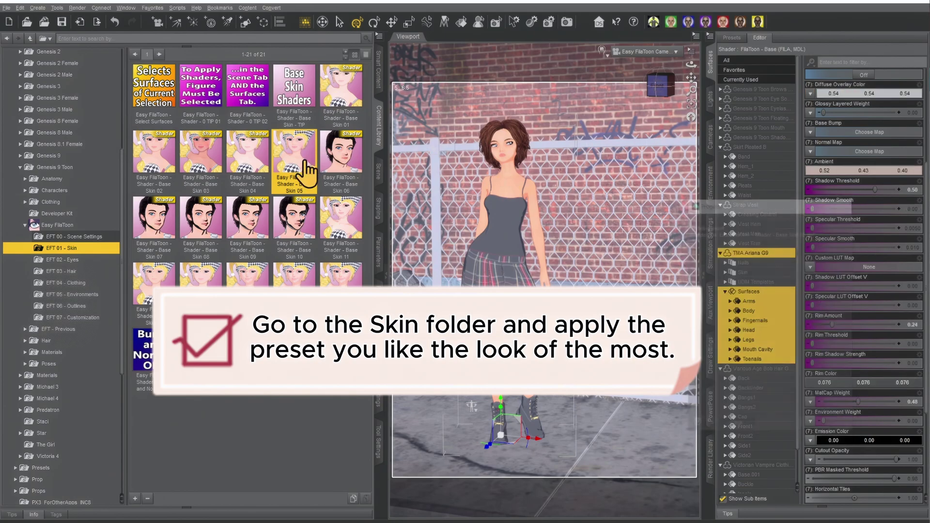
pyautogui.doubleClick(249, 173)
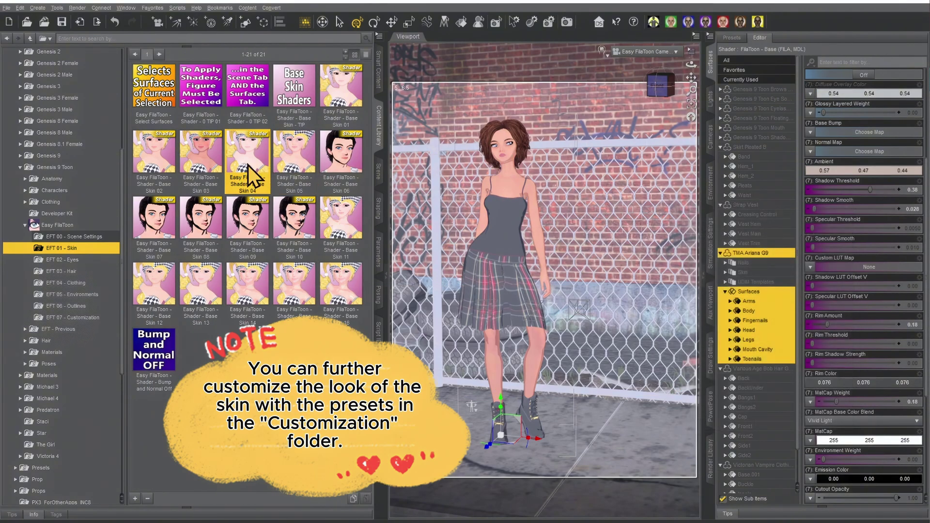
pyautogui.doubleClick(214, 168)
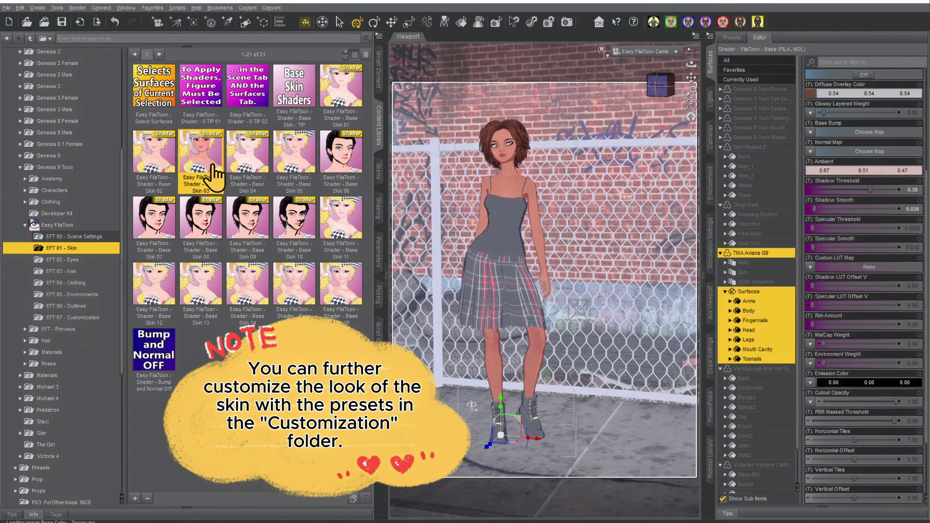
pyautogui.doubleClick(166, 157)
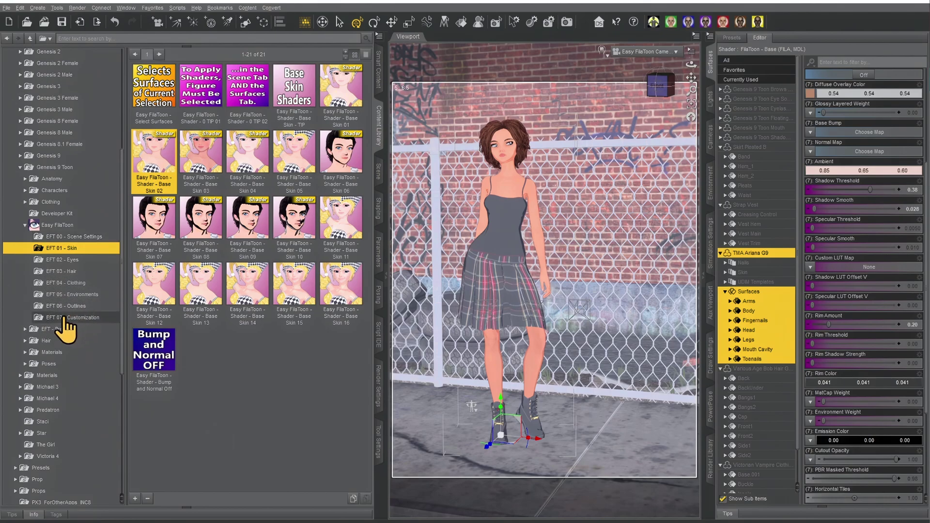
pyautogui.click(69, 318)
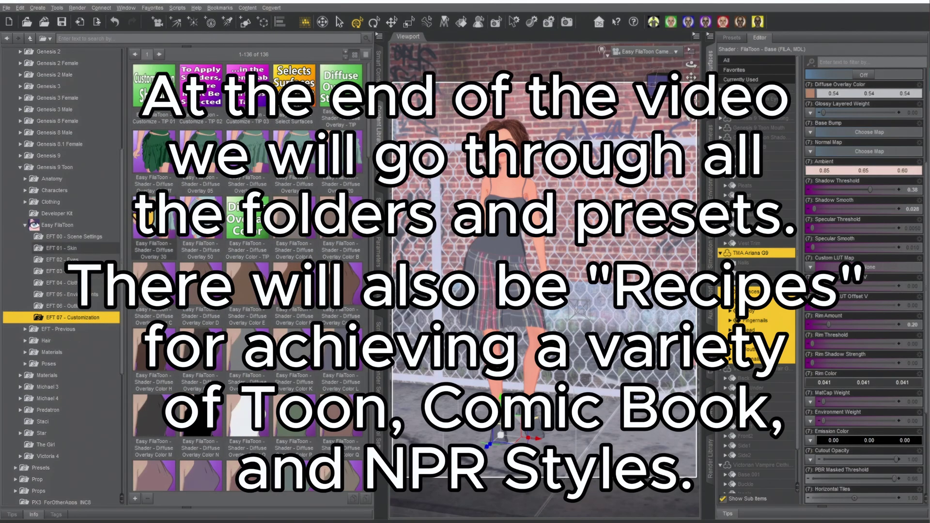
pyautogui.click(61, 305)
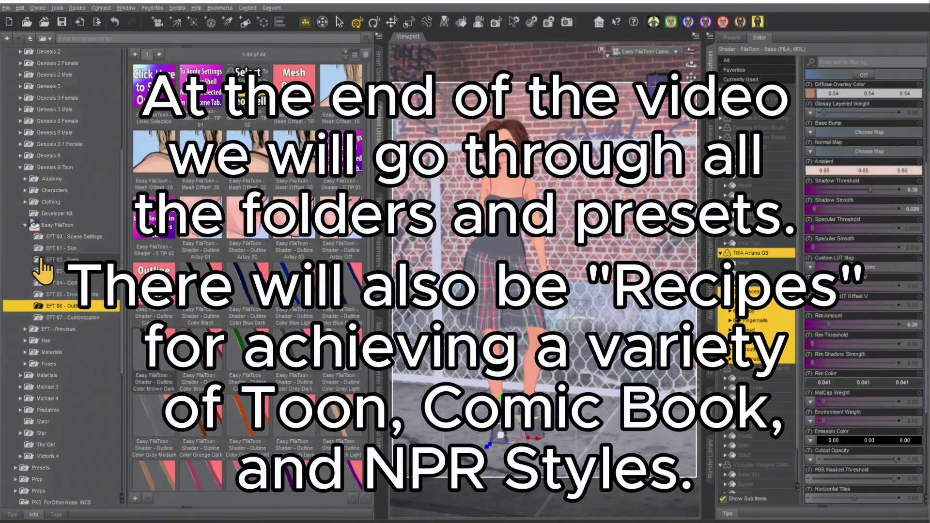
pyautogui.click(56, 225)
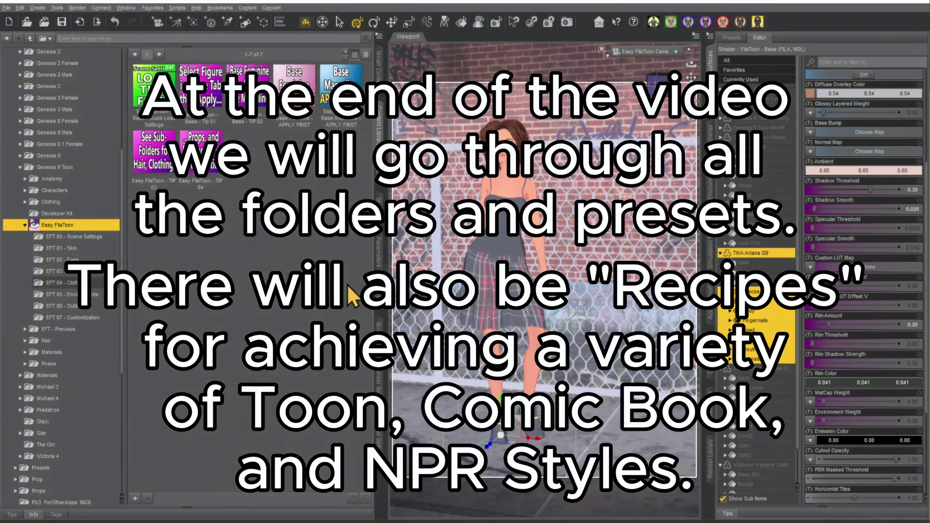
# - Switch the render engine from NVIDIA Iray to Viewport and set the viewport's draw style to Filament
pyautogui.click(378, 378)
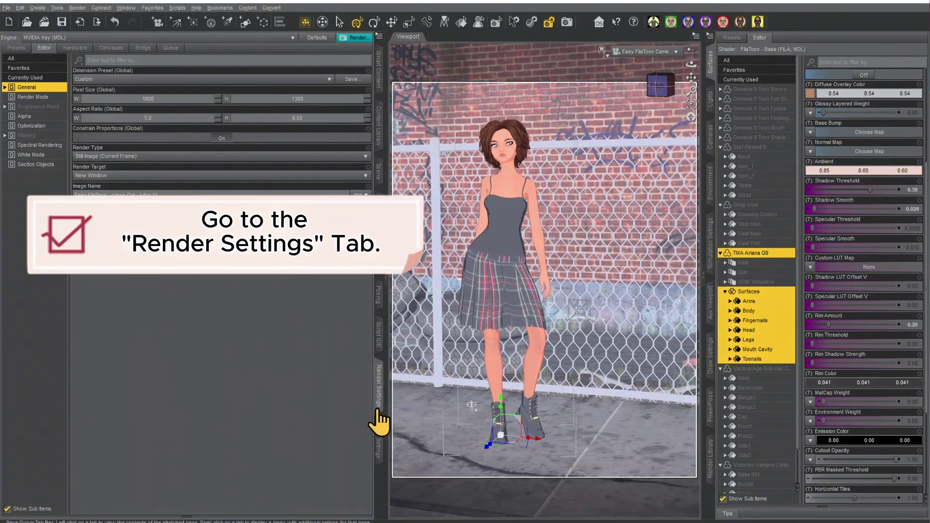
pyautogui.click(380, 414)
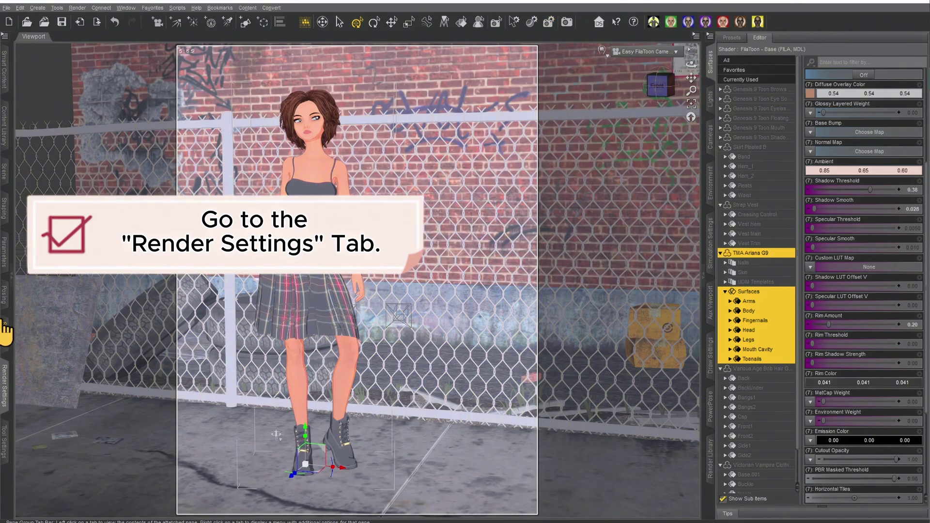
pyautogui.click(6, 393)
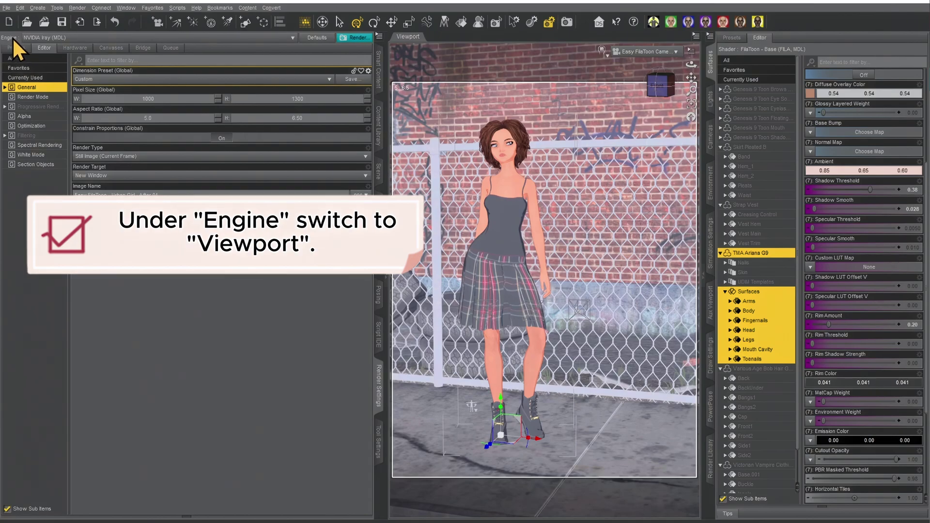
pyautogui.click(45, 39)
pyautogui.click(66, 21)
pyautogui.click(602, 50)
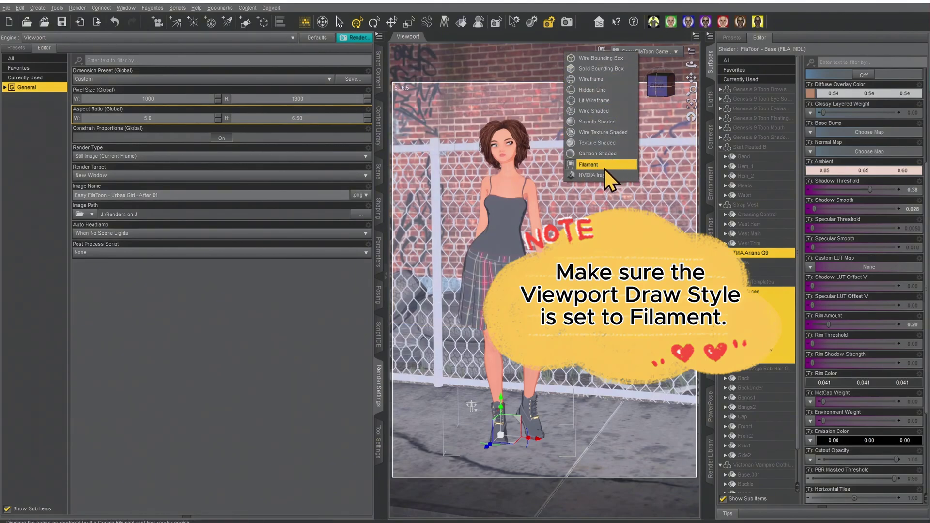
pyautogui.click(592, 167)
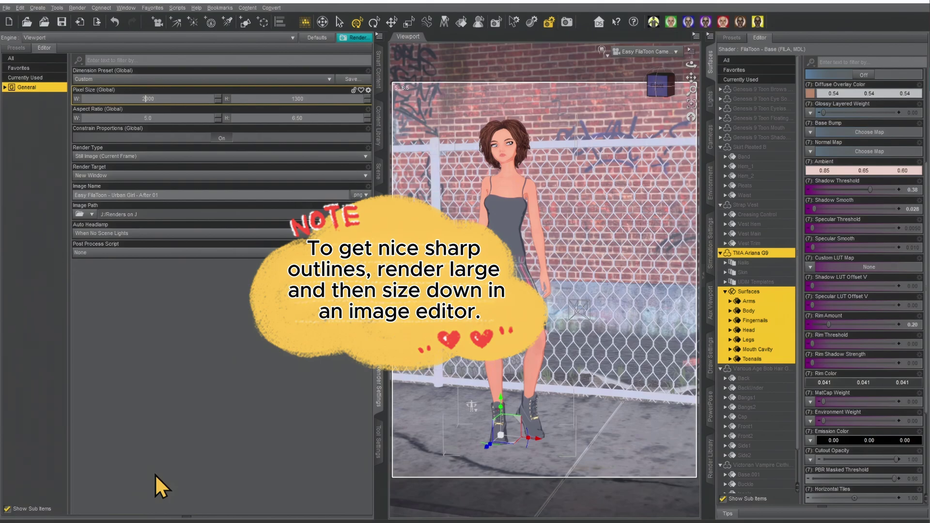
# - Set the render width to 2000 pixels with constrained proportions and render the scene in a new window
pyautogui.press('Return')
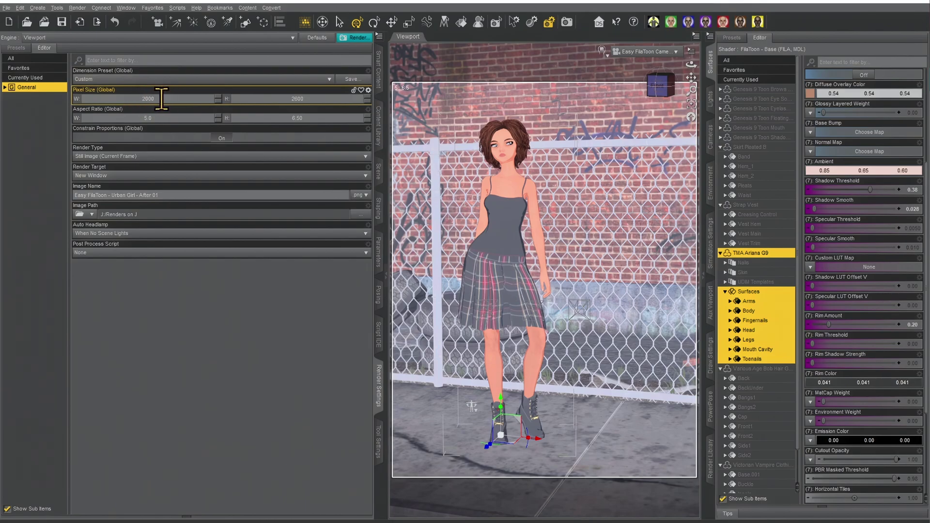
pyautogui.click(356, 37)
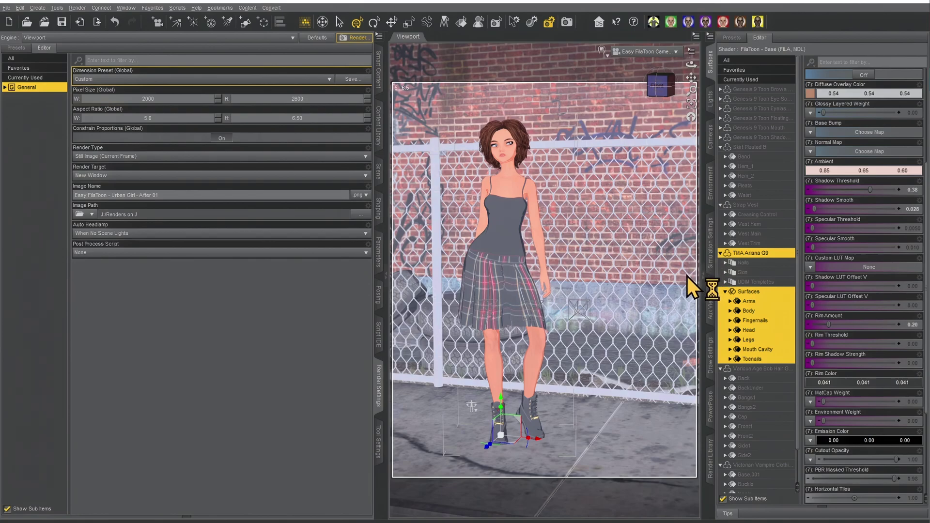
# - Inspect the rendered image from the character's head down to the boots and back up
pyautogui.scroll(-5, 696, 236)
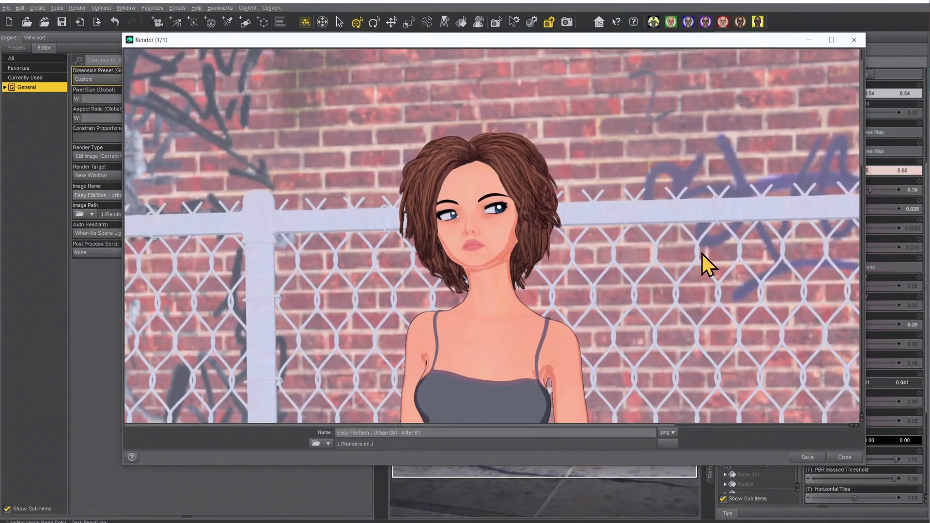
pyautogui.scroll(-5, 741, 277)
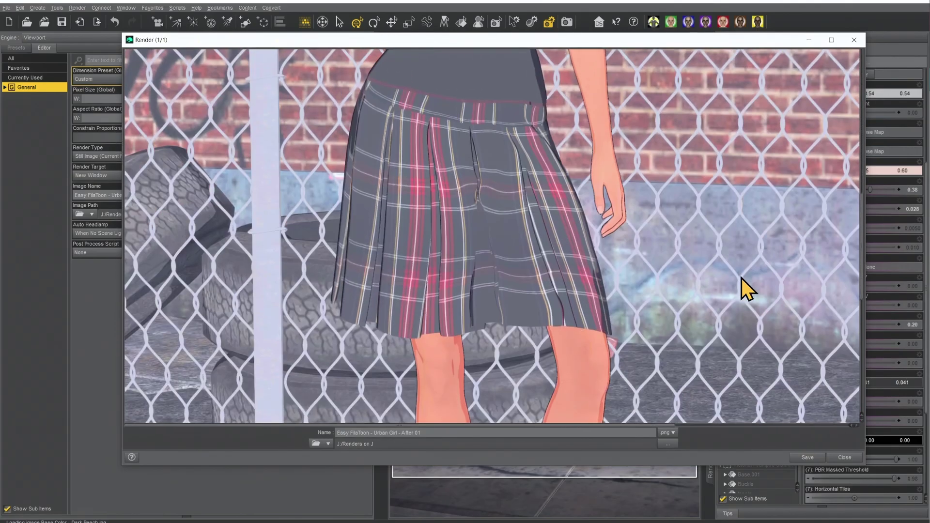
pyautogui.scroll(-2, 728, 318)
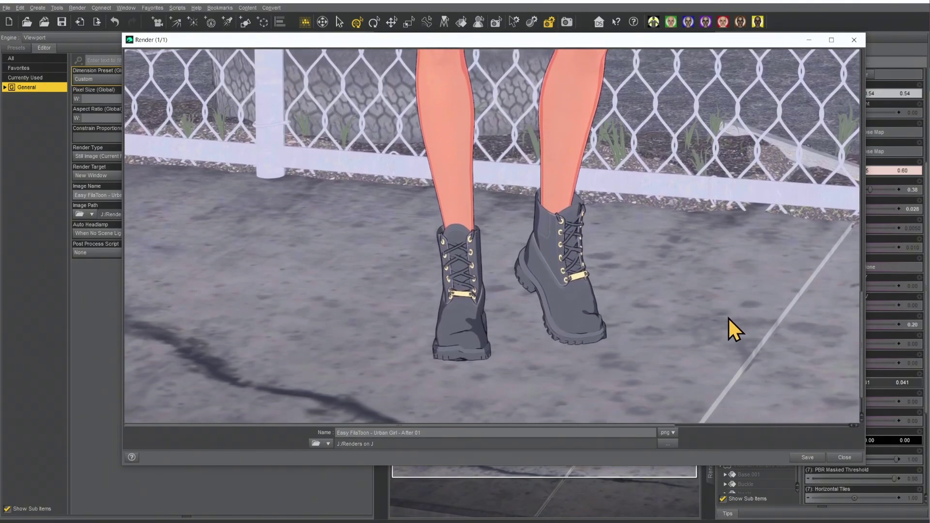
pyautogui.scroll(7, 726, 312)
pyautogui.scroll(5, 715, 295)
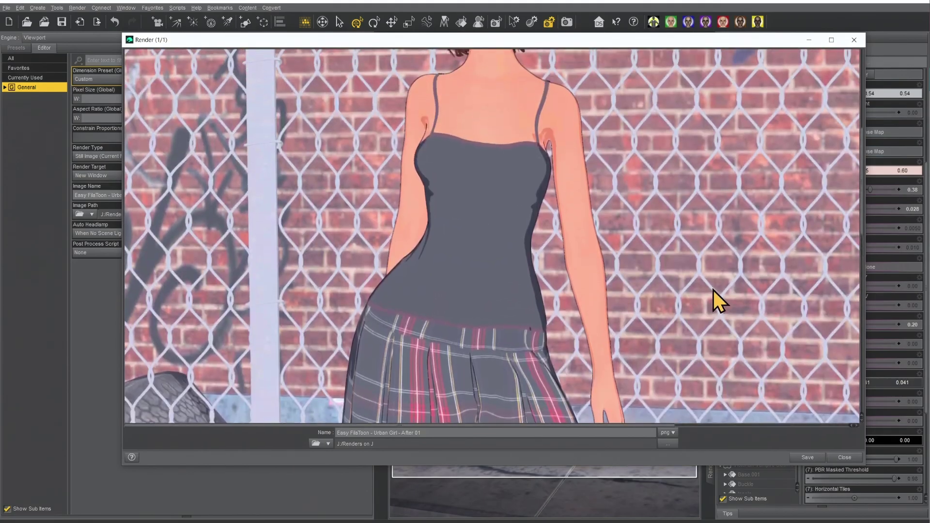